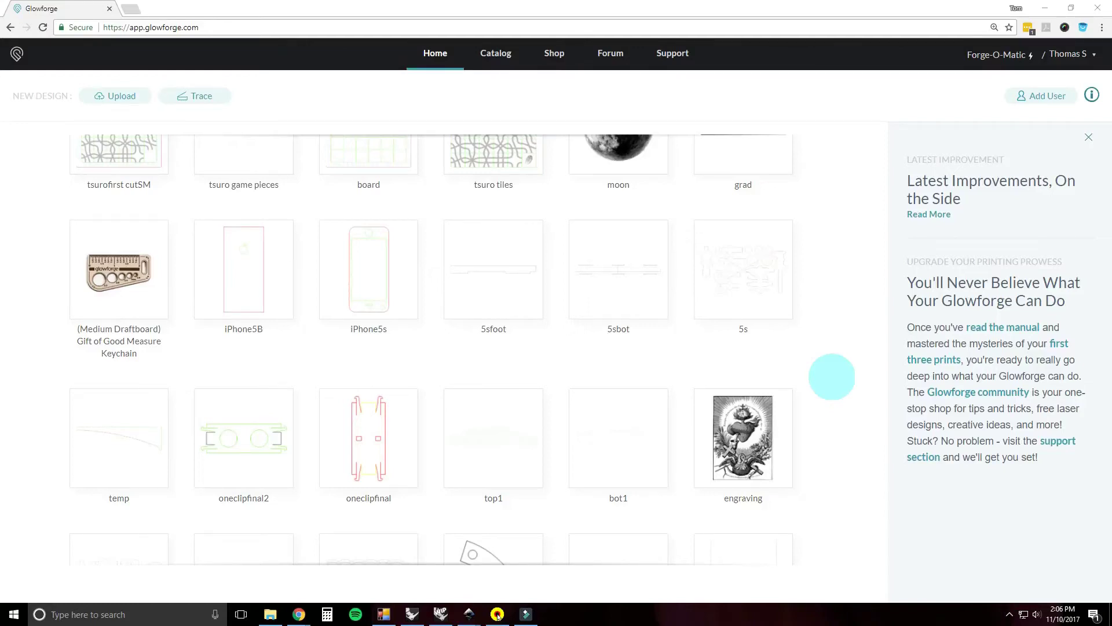
Open the "(Medium Draftboard) Gift of Good Measure Keychain" design from the design library
mouse_move(720, 327)
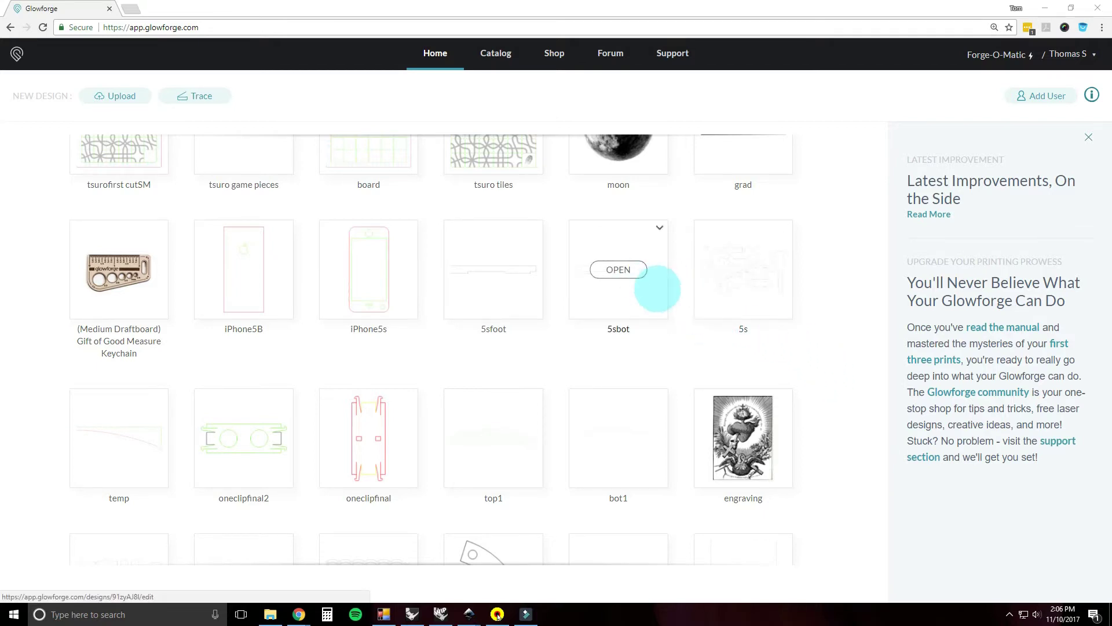
mouse_move(83, 277)
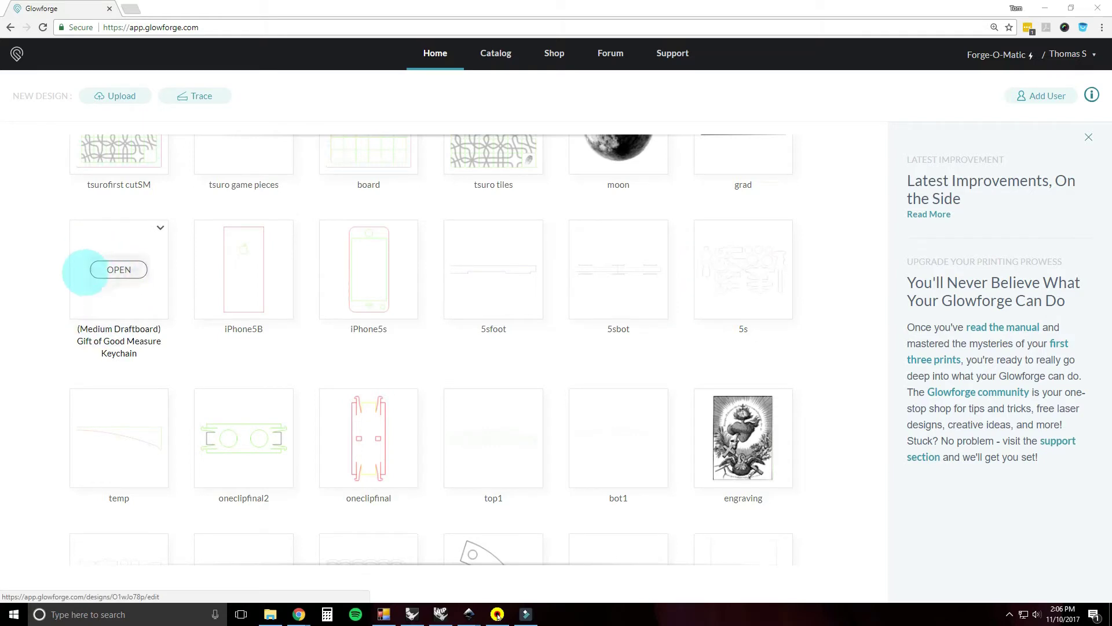
mouse_move(335, 305)
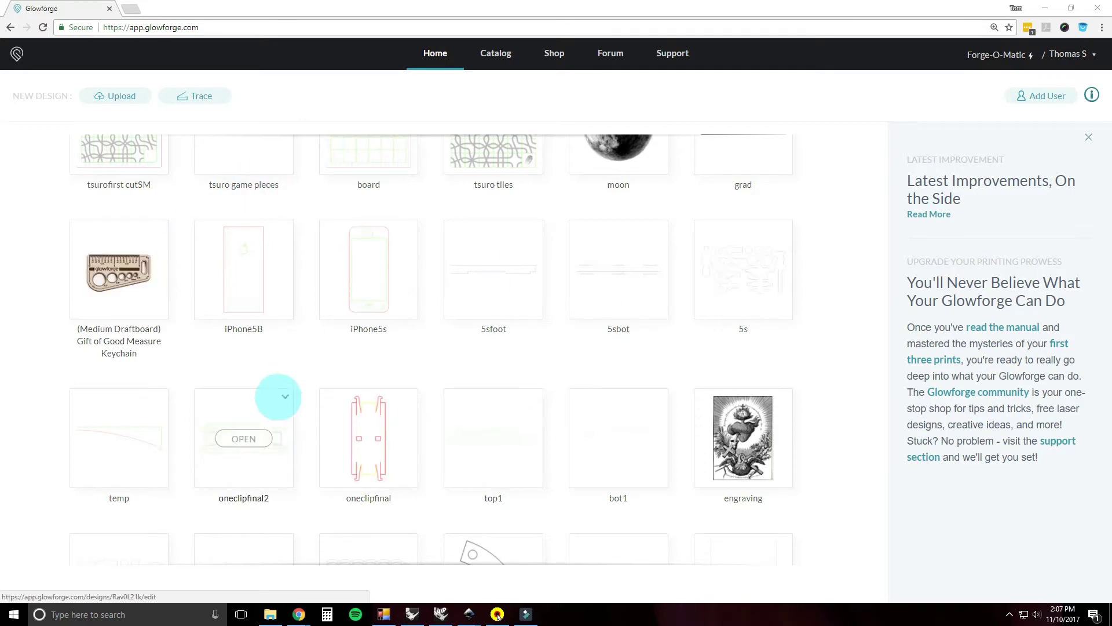
mouse_move(336, 267)
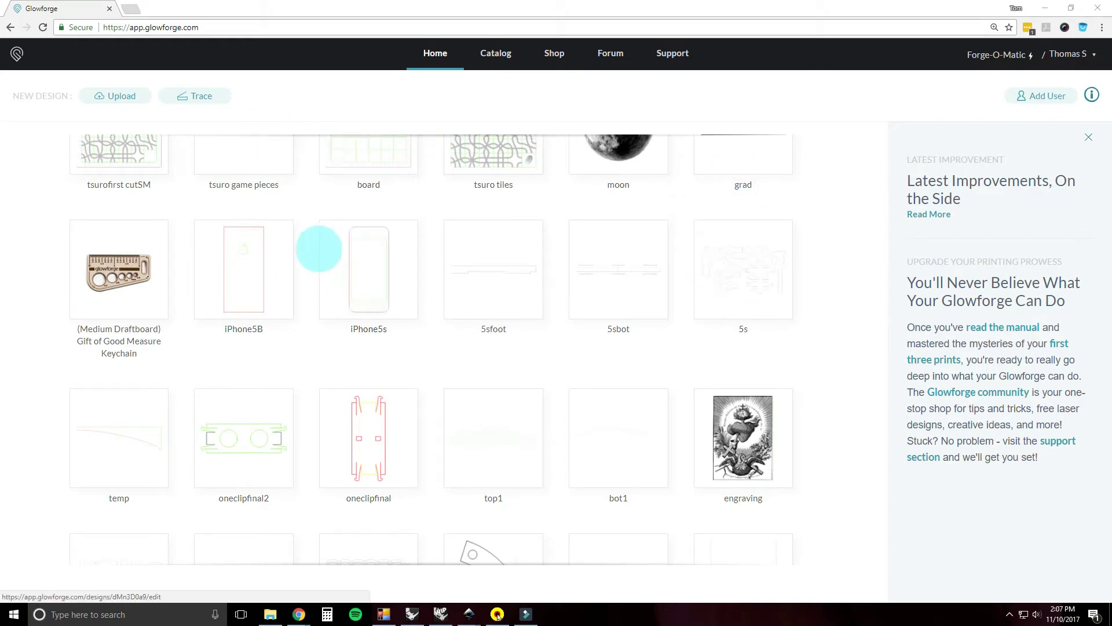
mouse_move(119, 269)
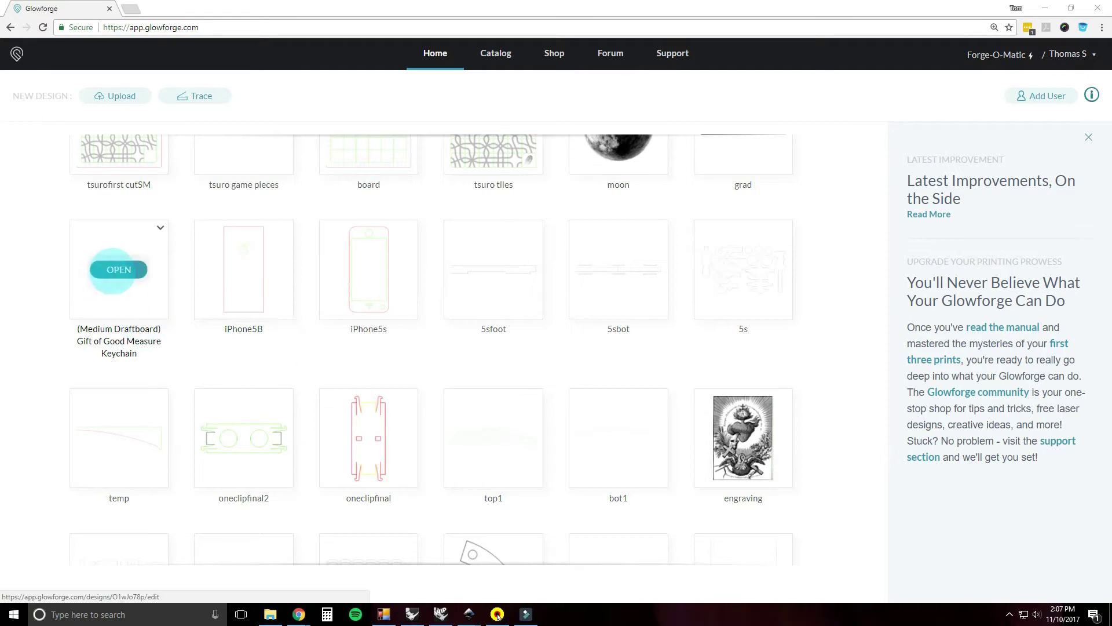
left_click(116, 272)
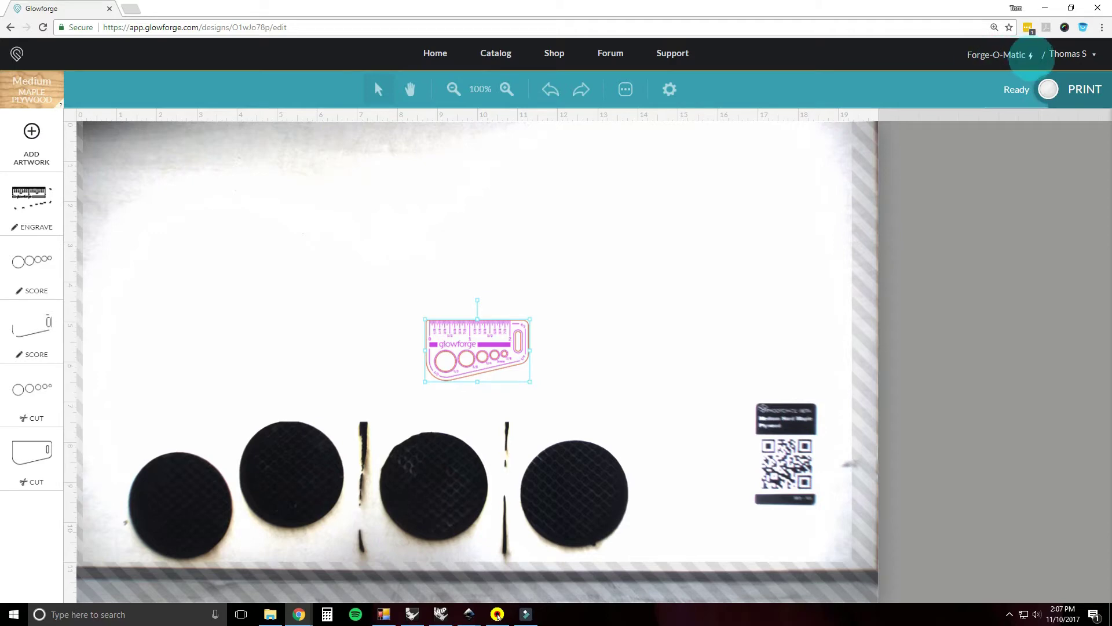
Check the account's available printers and look over the Support page before returning to the keychain design
left_click(1069, 53)
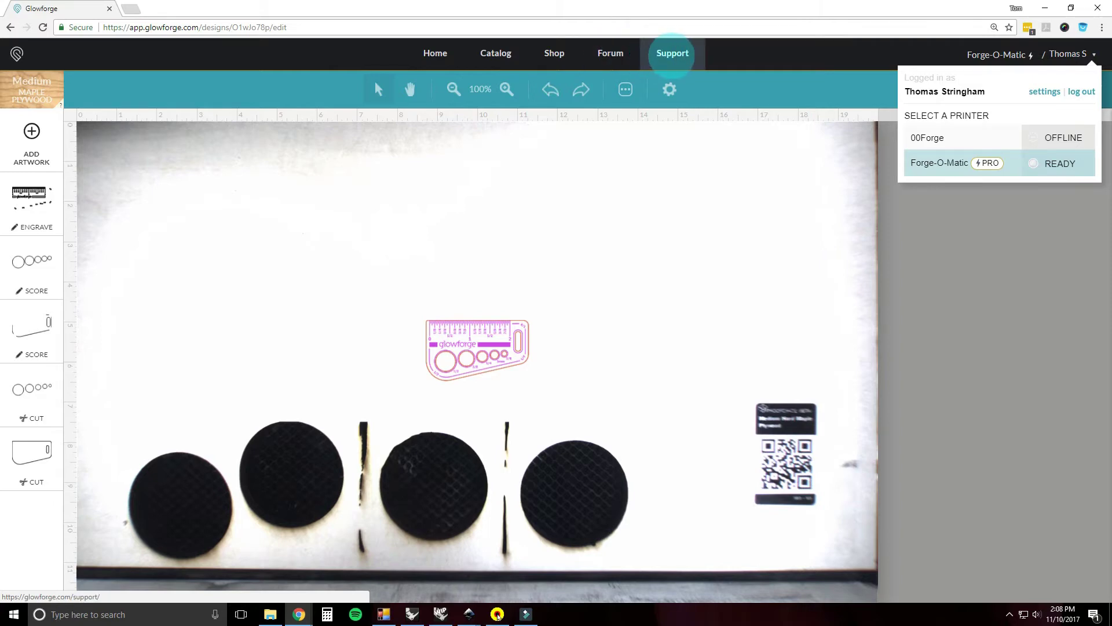
left_click(672, 53)
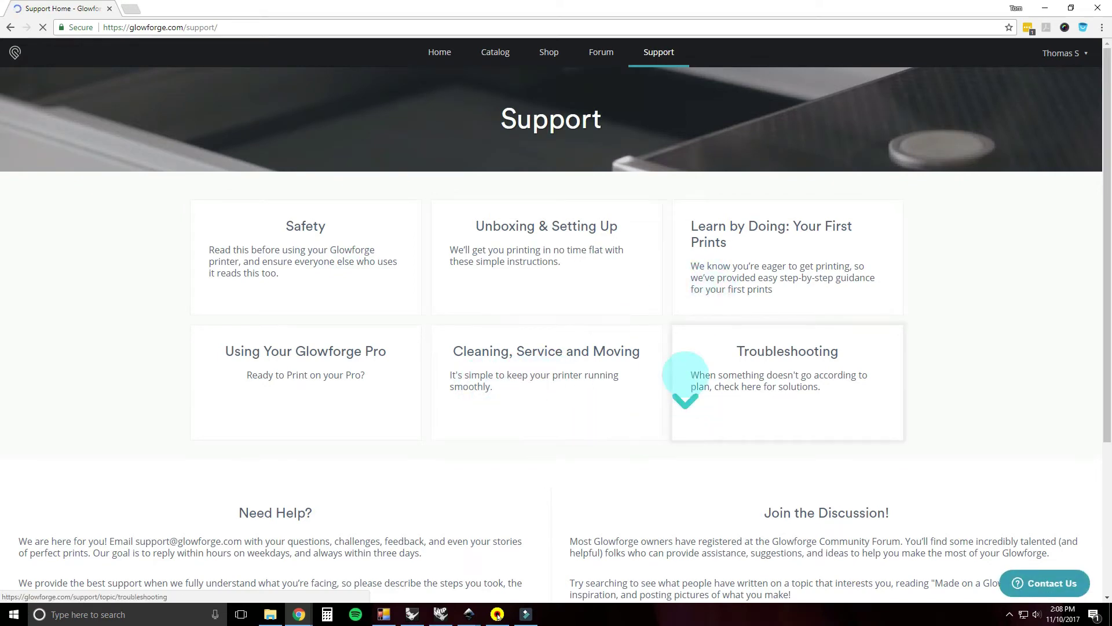
scroll(685, 377, "down", 4)
left_click(286, 426)
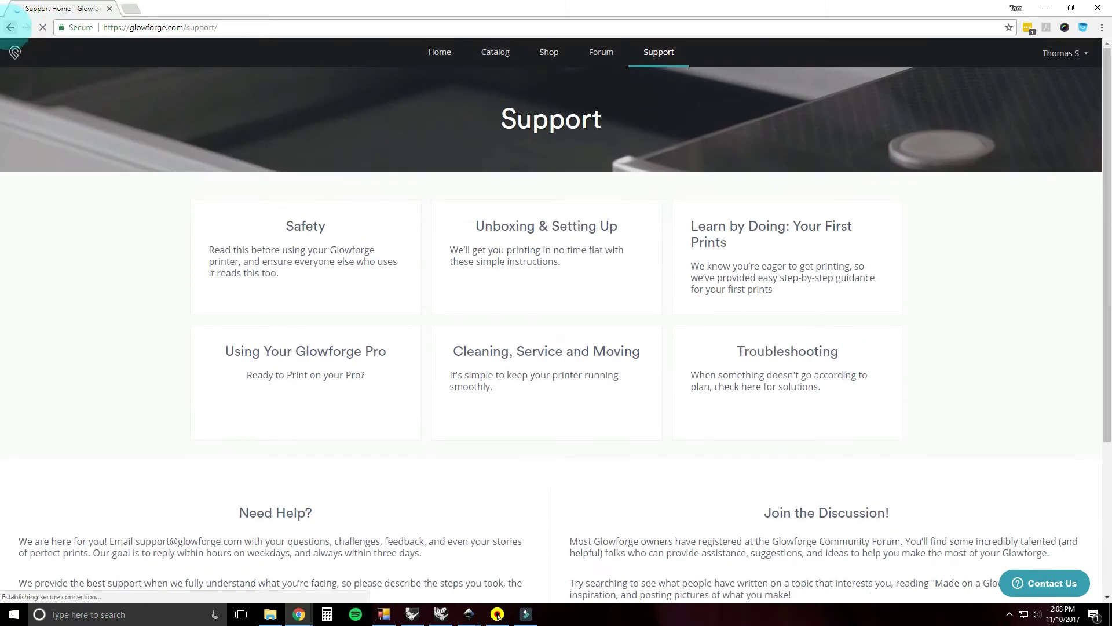
left_click(10, 27)
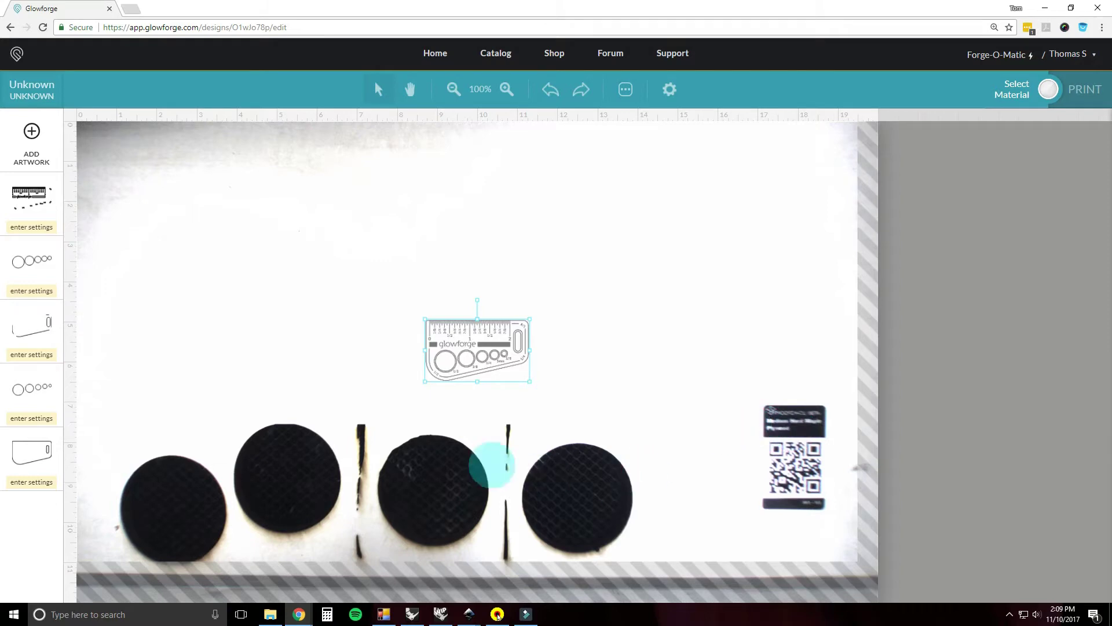
Move the keychain artwork up and to the left on the print bed
left_click_drag(454, 343, 444, 274)
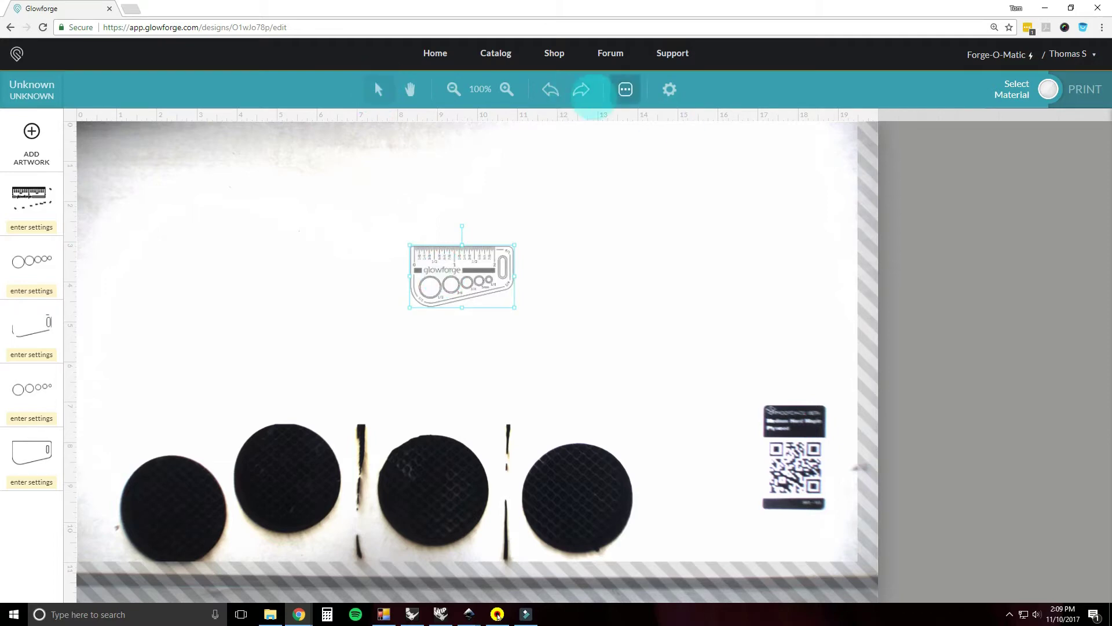
left_click_drag(477, 273, 405, 213)
Reposition the keychain artwork farther to the right on the print bed while working at 250% magnification
left_click(410, 90)
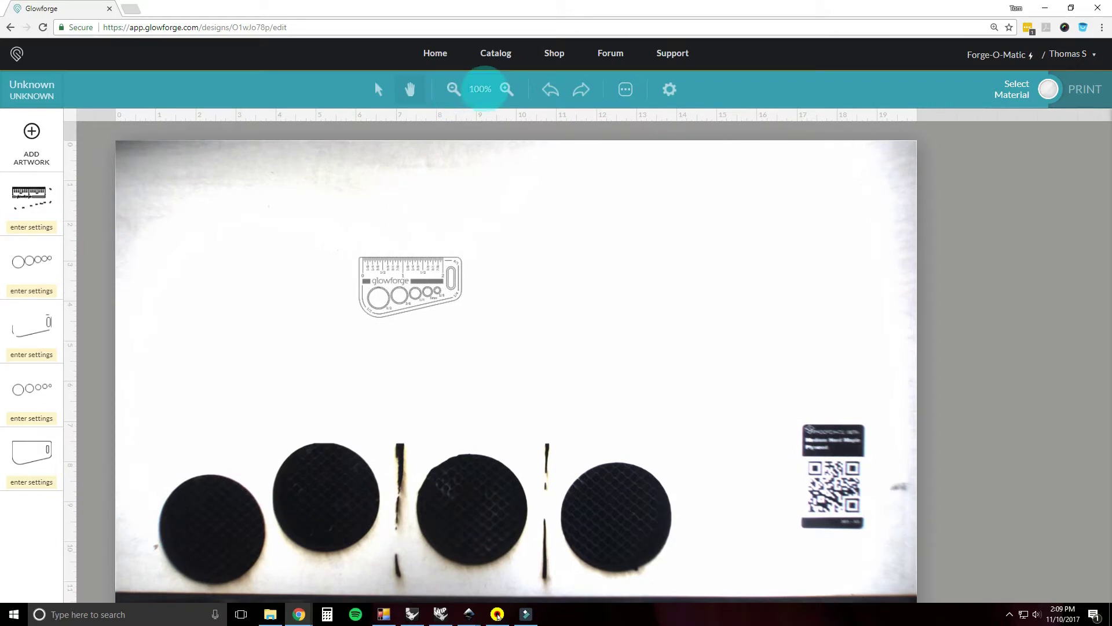
left_click(453, 88)
left_click(505, 89)
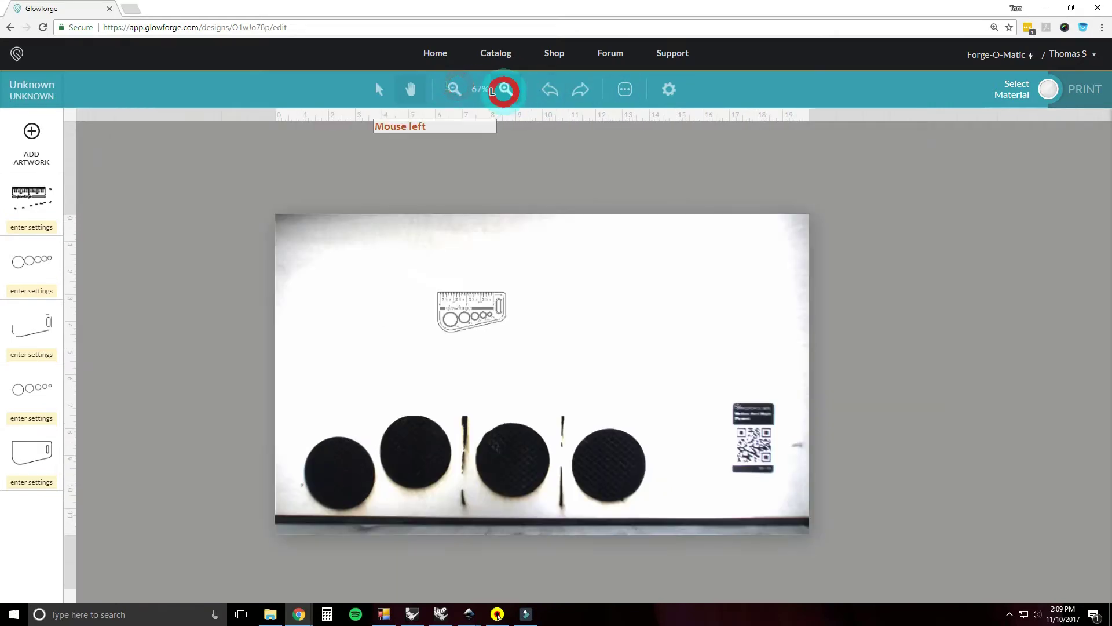
left_click(506, 88)
left_click(506, 89)
left_click(504, 90)
left_click_drag(373, 305, 541, 356)
left_click_drag(339, 287, 407, 336)
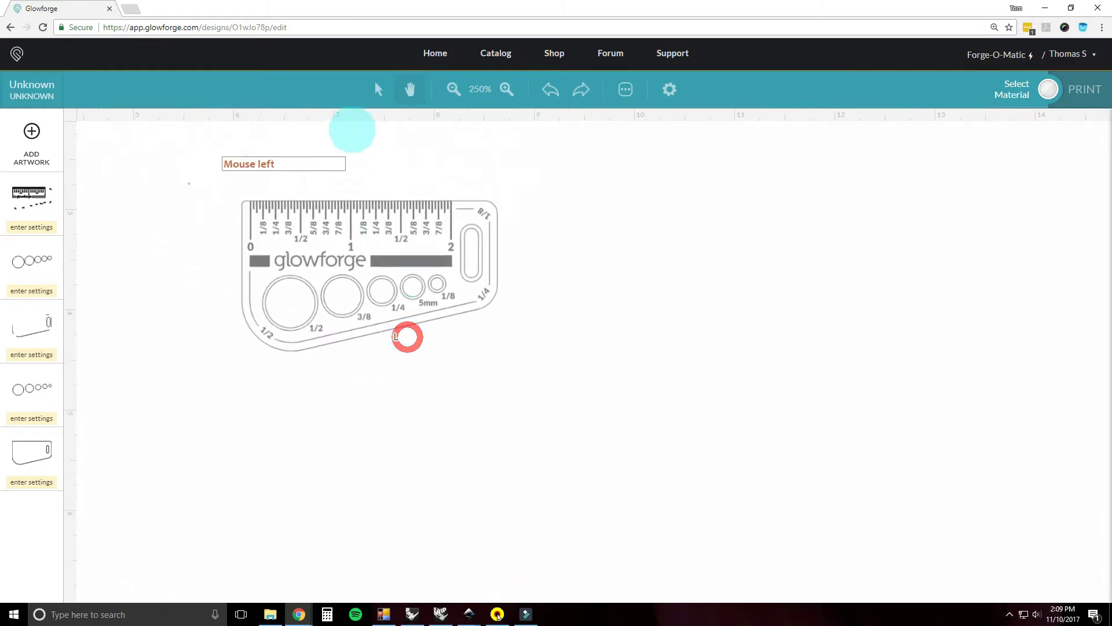
left_click(378, 90)
left_click(379, 250)
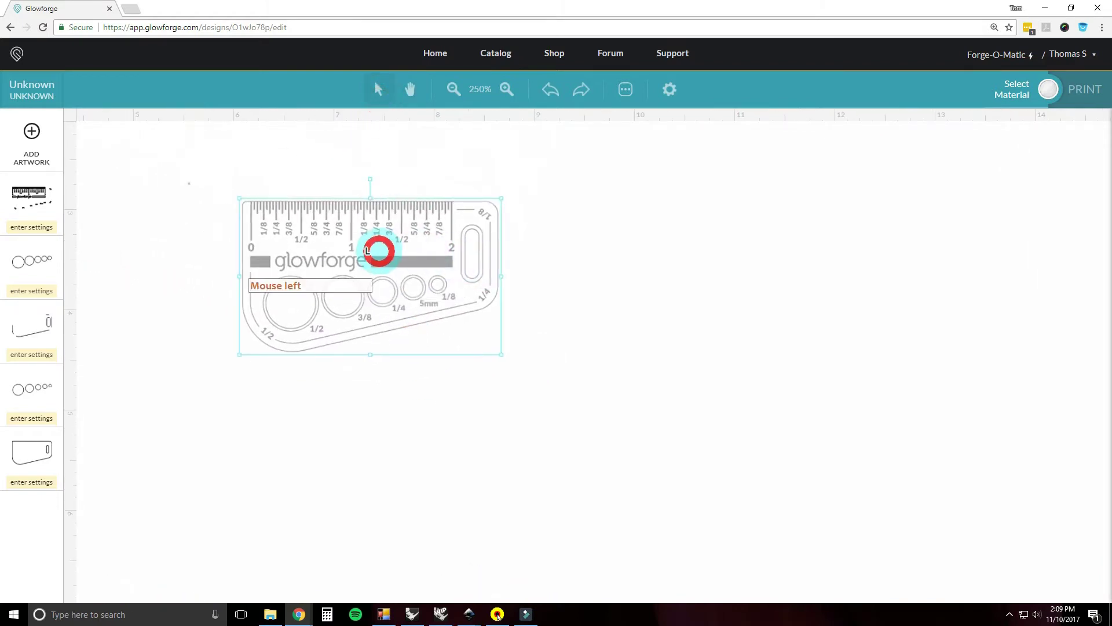
left_click_drag(380, 250, 430, 259)
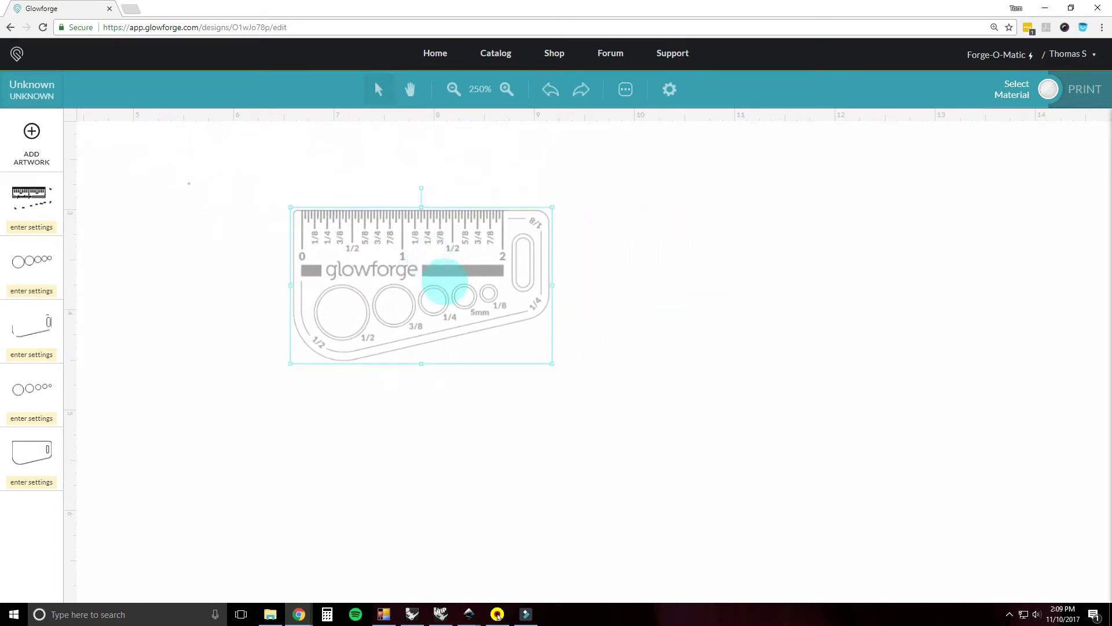
left_click_drag(417, 269, 499, 238)
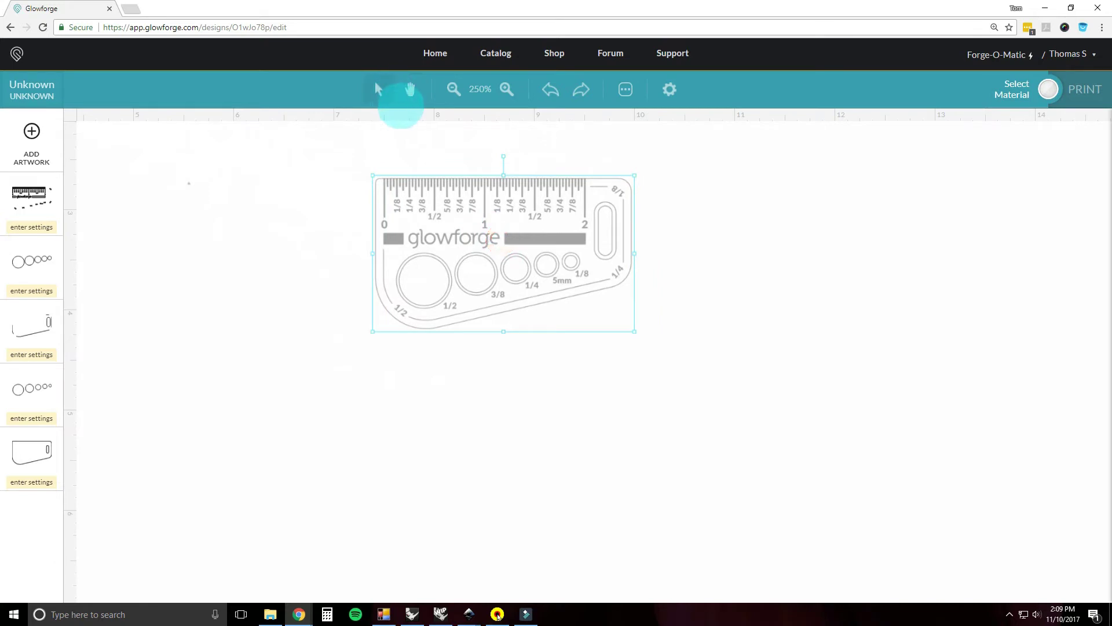
Examine the whole bed at 100% and view the keychain design's details and instructions
left_click(410, 89)
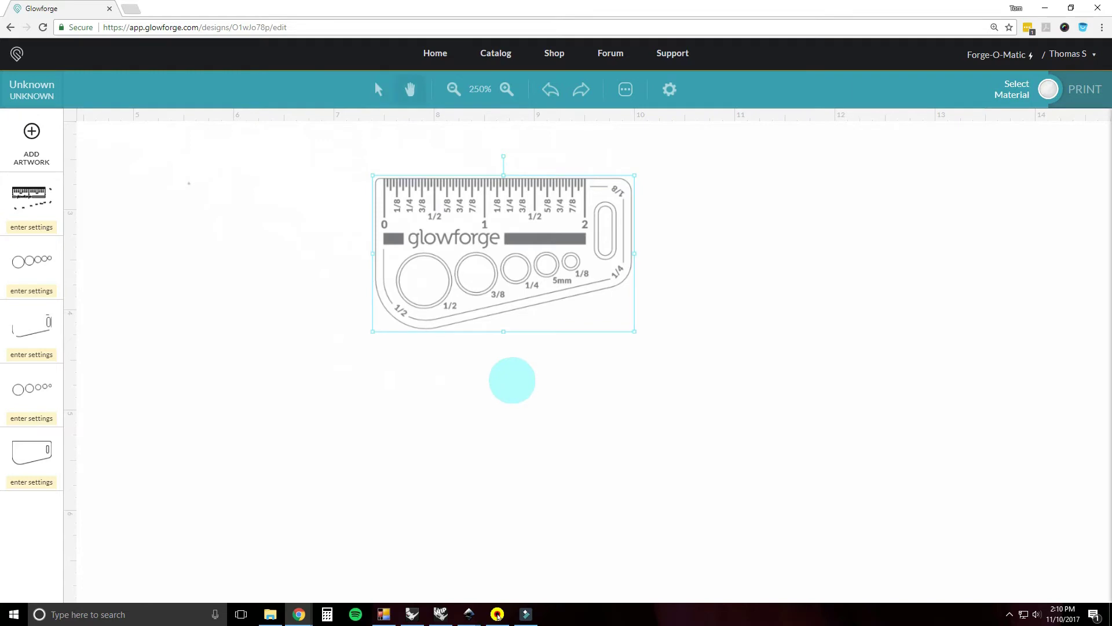
left_click_drag(512, 366, 296, 367)
mouse_move(418, 389)
left_mouse_down()
mouse_move(498, 393)
mouse_move(417, 385)
left_mouse_up()
left_click(453, 89)
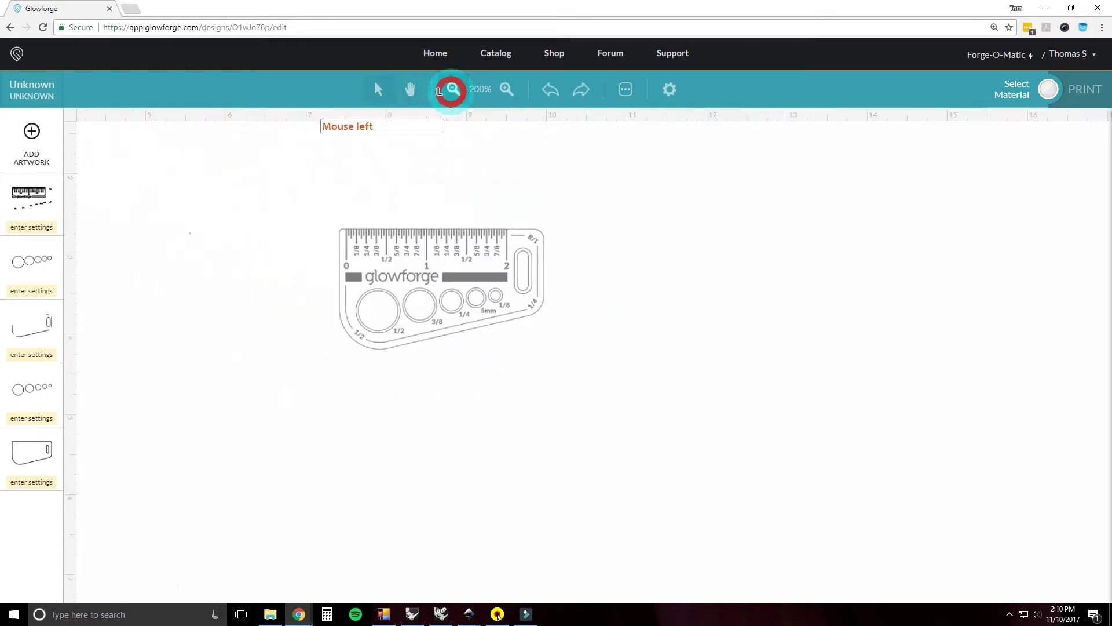
left_click(453, 89)
left_click(453, 89)
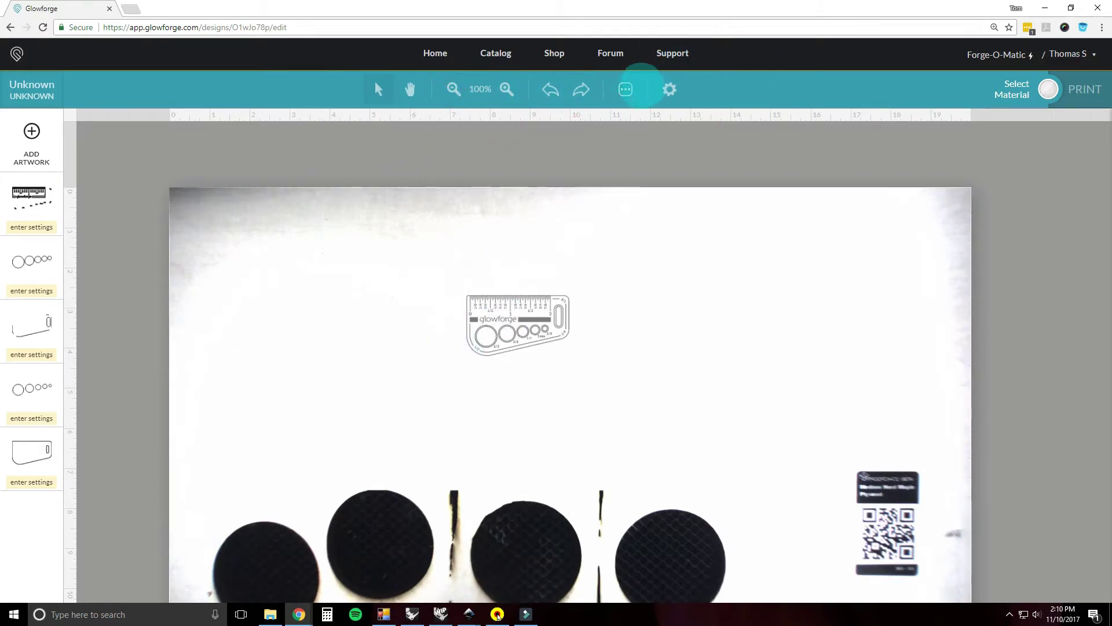
left_click(626, 90)
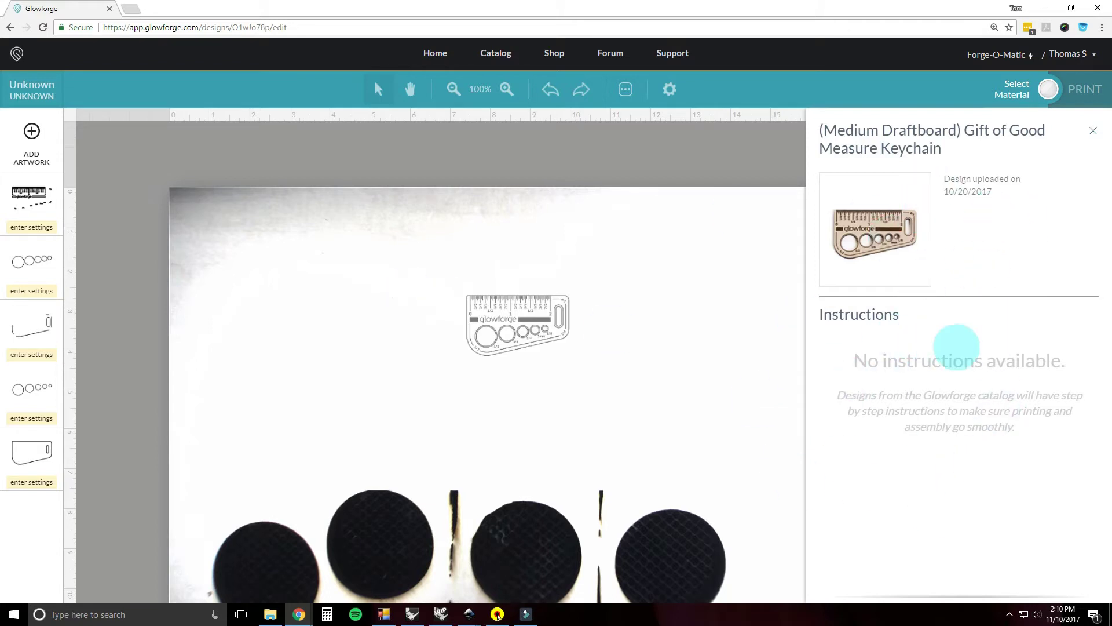
left_click(670, 89)
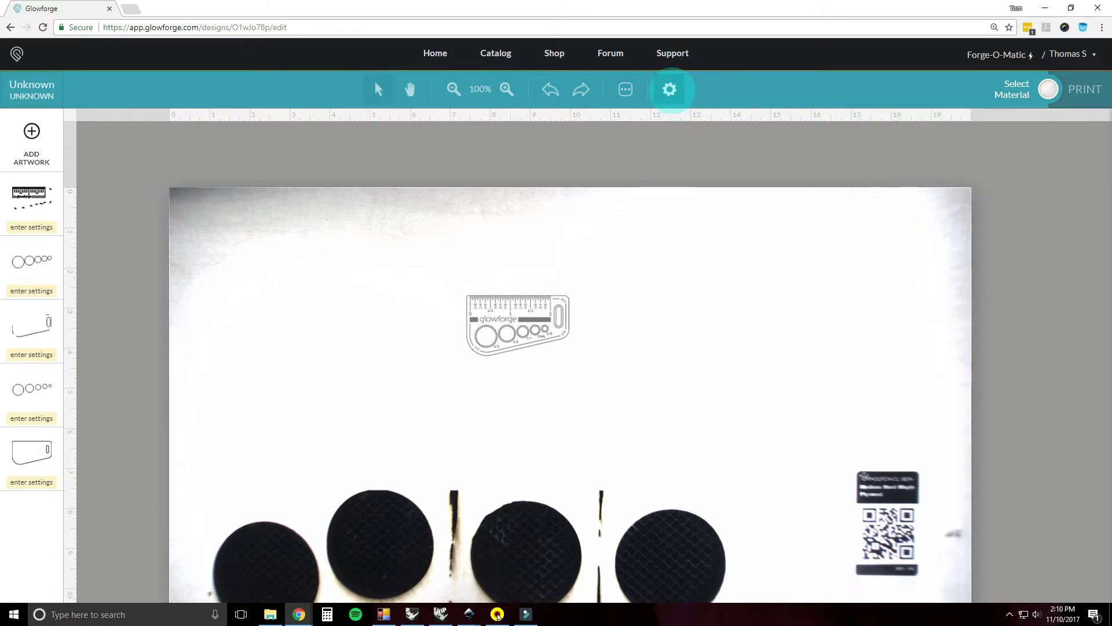
Move the keychain artwork down and slightly to the left on the print bed
left_click(507, 89)
left_click(507, 89)
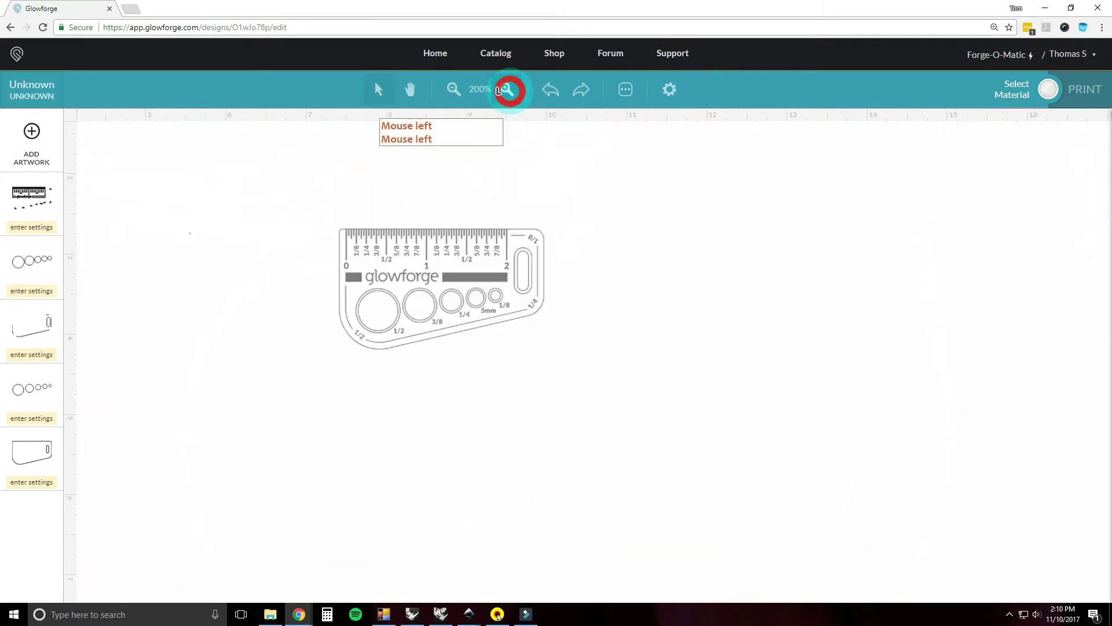
left_click(507, 89)
left_click(457, 251)
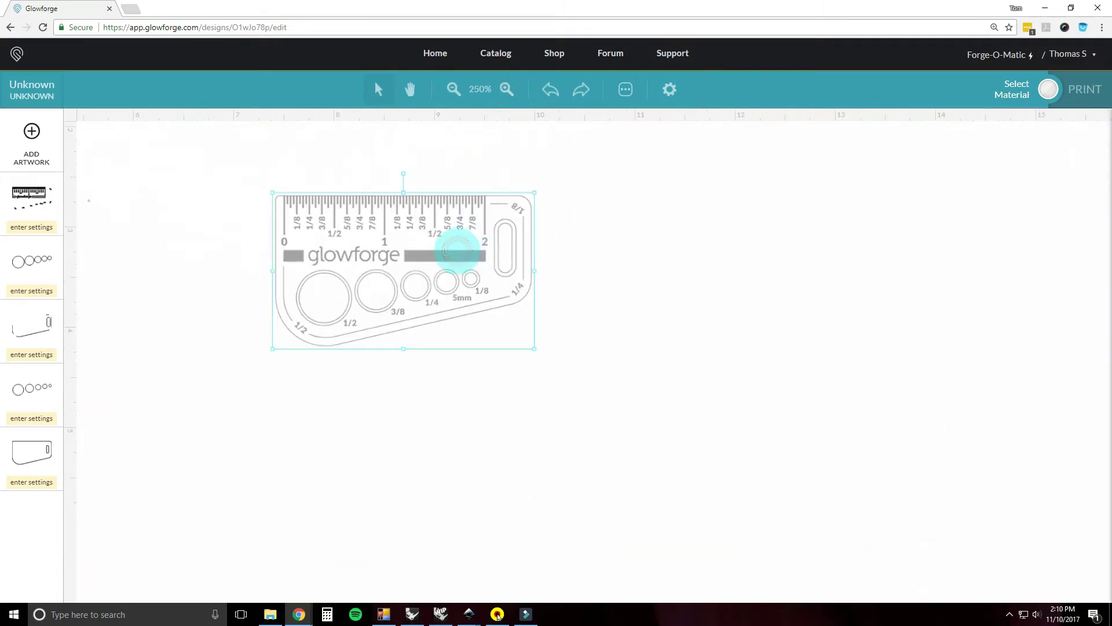
left_click_drag(355, 260, 391, 295)
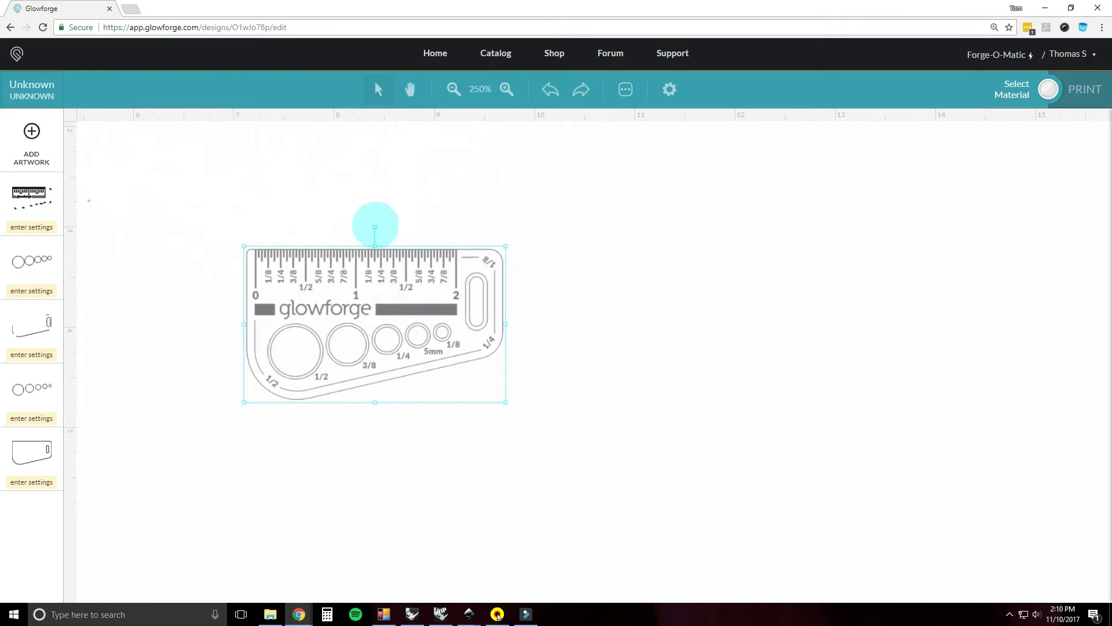
Try rotating the keychain artwork, both freely and with the rotation constrained
mouse_move(373, 225)
left_mouse_down()
mouse_move(435, 253)
mouse_move(427, 221)
mouse_move(340, 200)
mouse_move(376, 225)
left_mouse_up()
left_click_drag(374, 227, 385, 227, "shift")
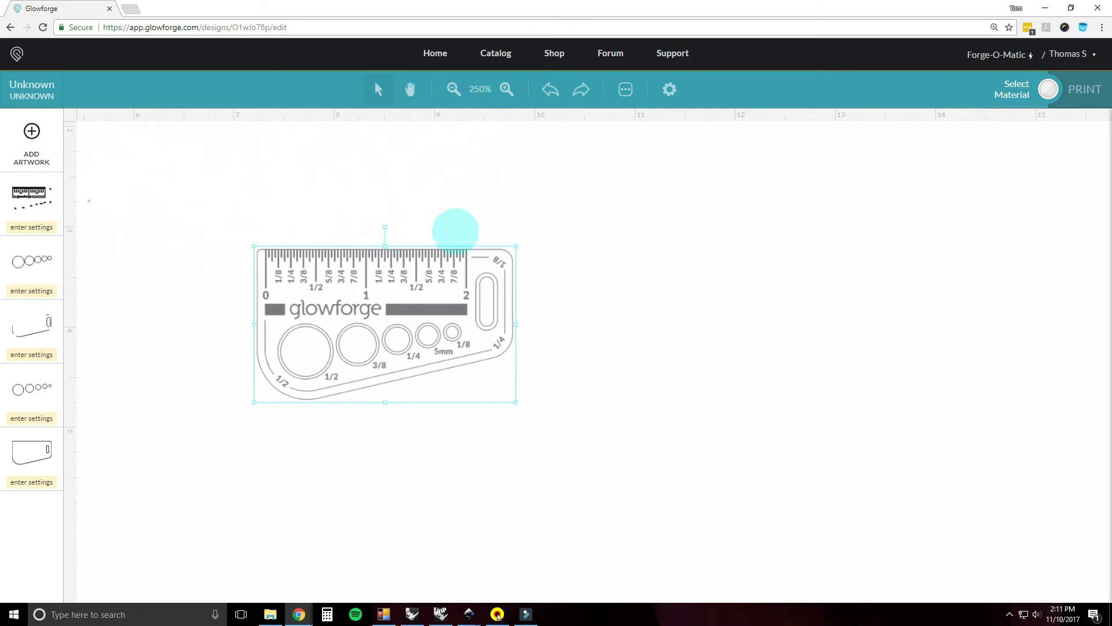
left_click_drag(385, 226, 357, 225, "shift")
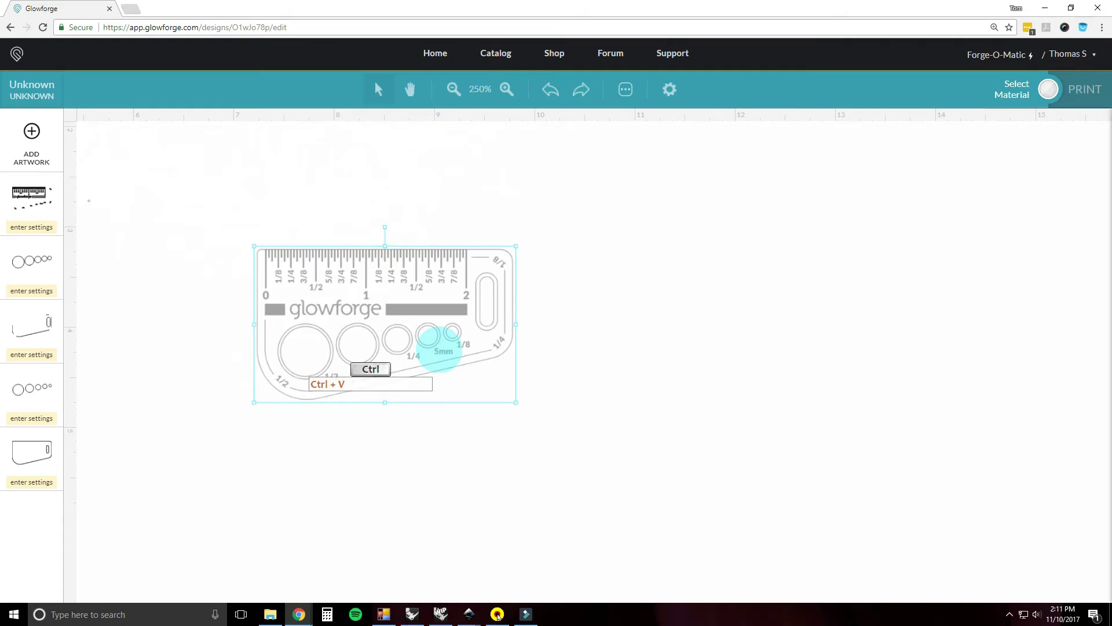
Duplicate the keychain artwork and place the copy to the right of the original
key("ctrl+v")
left_click_drag(427, 326, 688, 297)
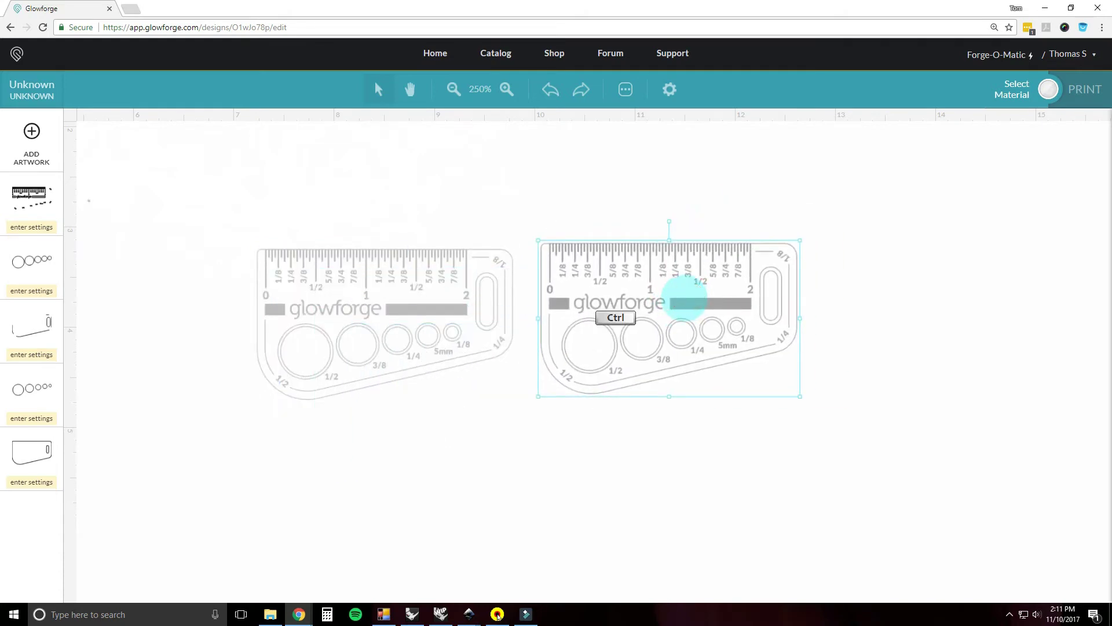
Cut the duplicate keychain, undo the cut, and remove the duplicate again
key("ctrl+x")
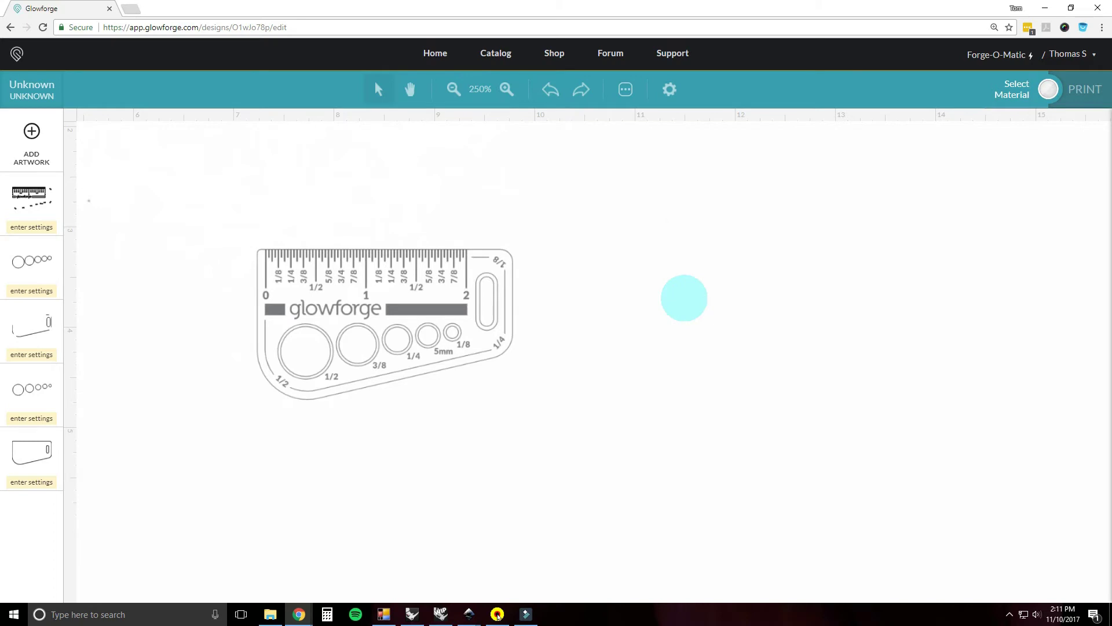
key("ctrl+z")
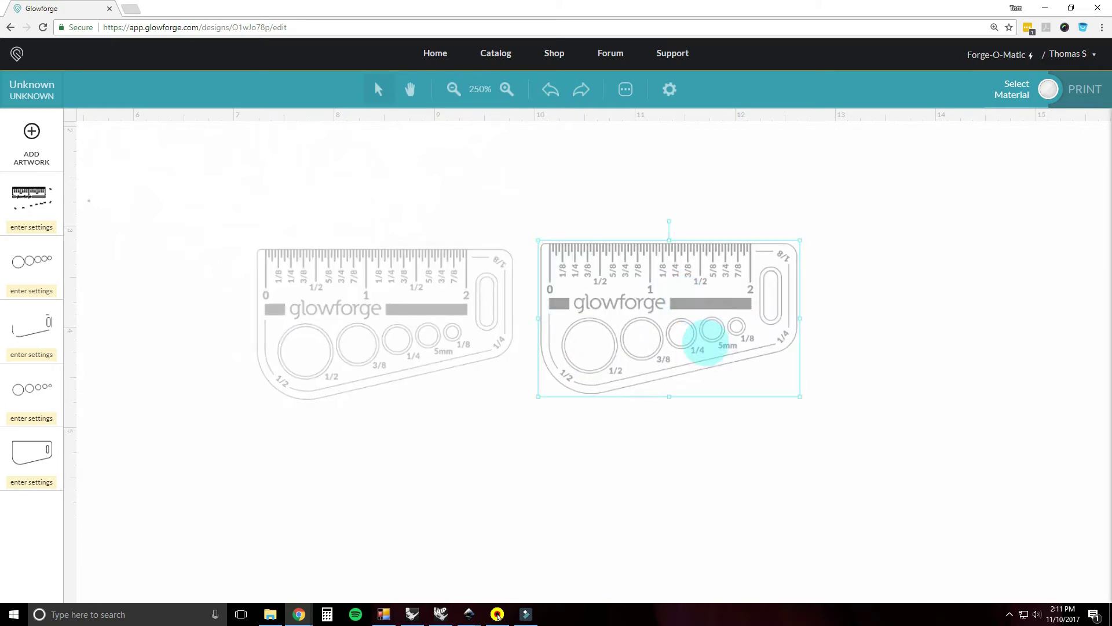
key("ctrl+x")
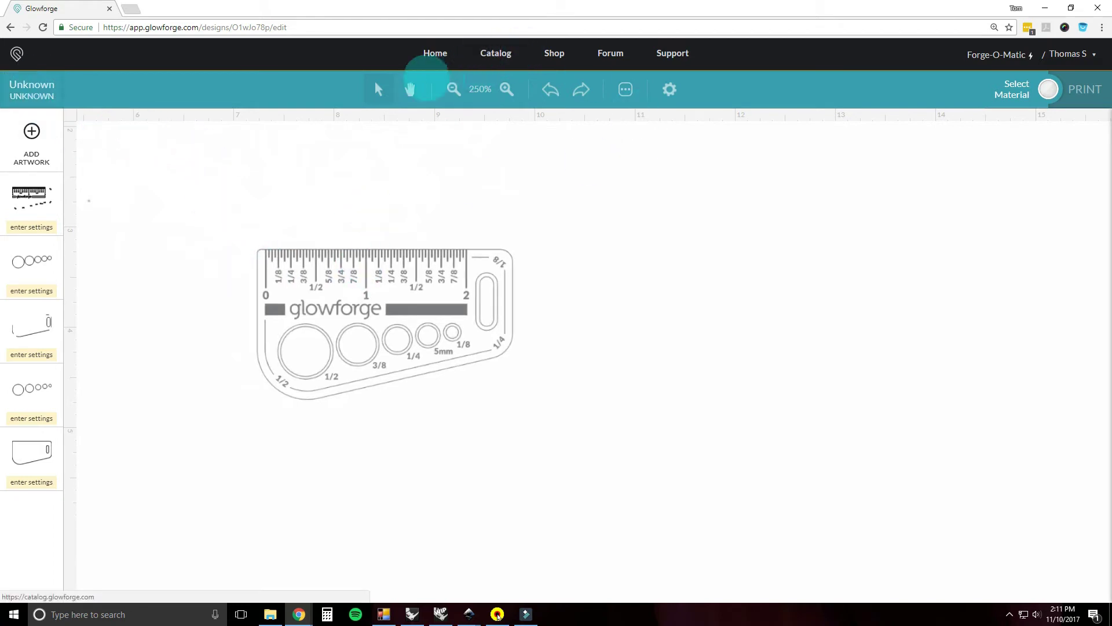
Search the materials for "maple" and set the print material to Medium Maple Plywood
left_click(454, 89)
left_click(454, 89)
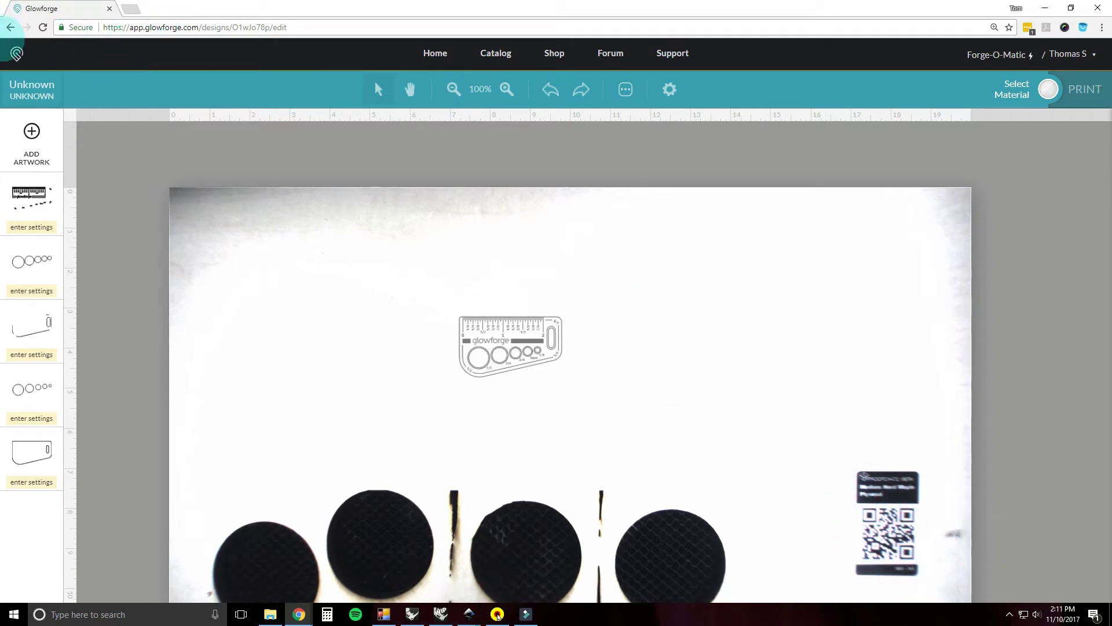
left_click(35, 87)
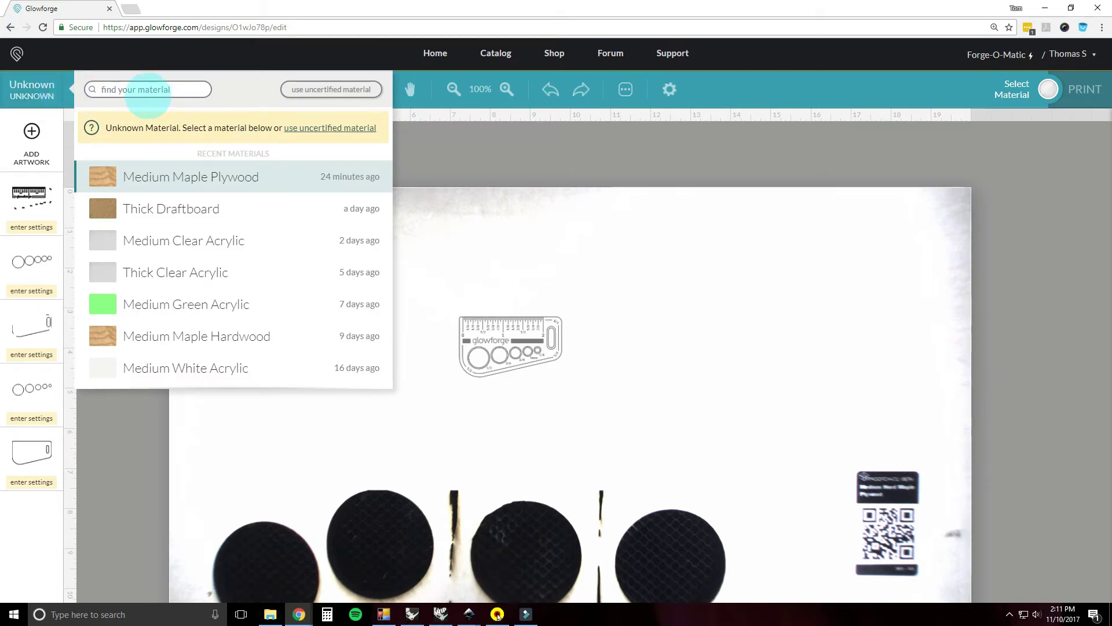
type("maple")
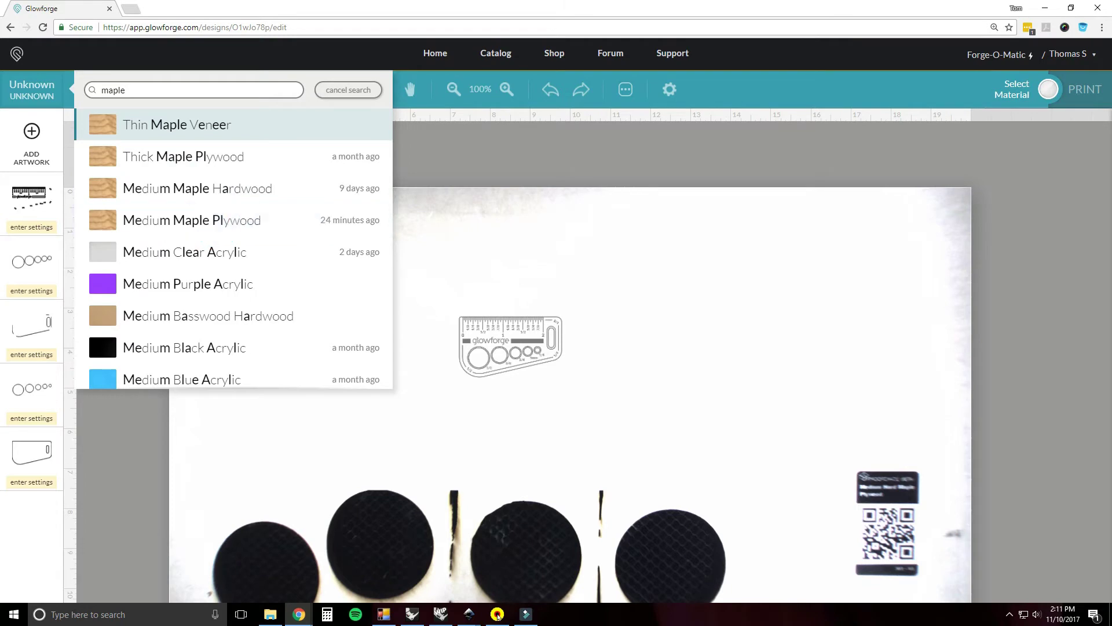
left_click(190, 221)
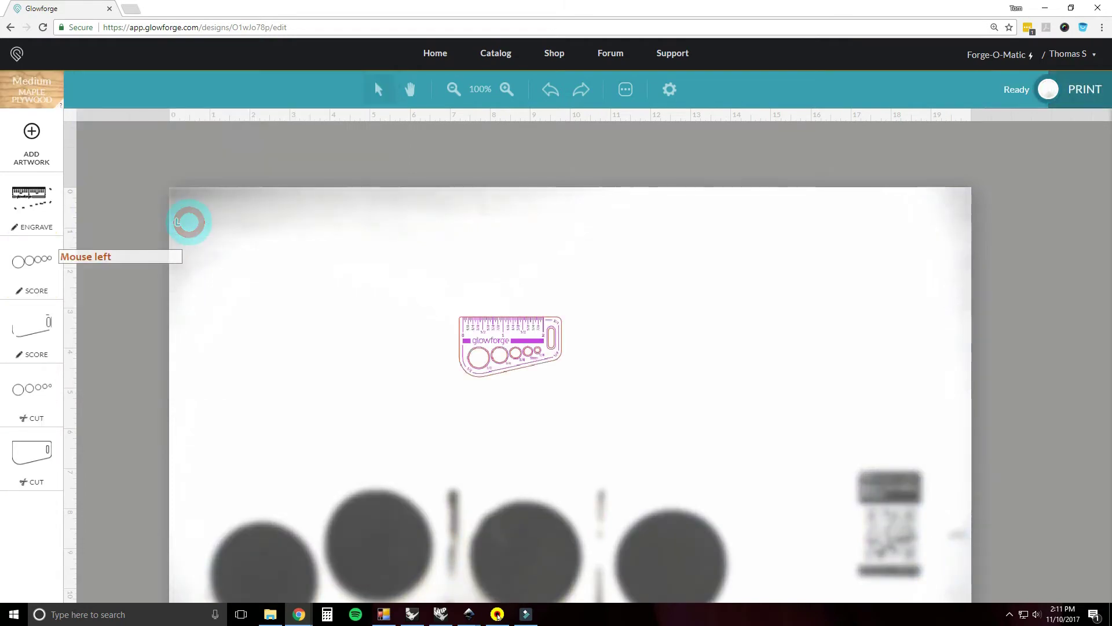
Move the keychain artwork into the unused area just above the leftmost round cutout on the material, and inspect its placement at 250%
left_click(526, 244)
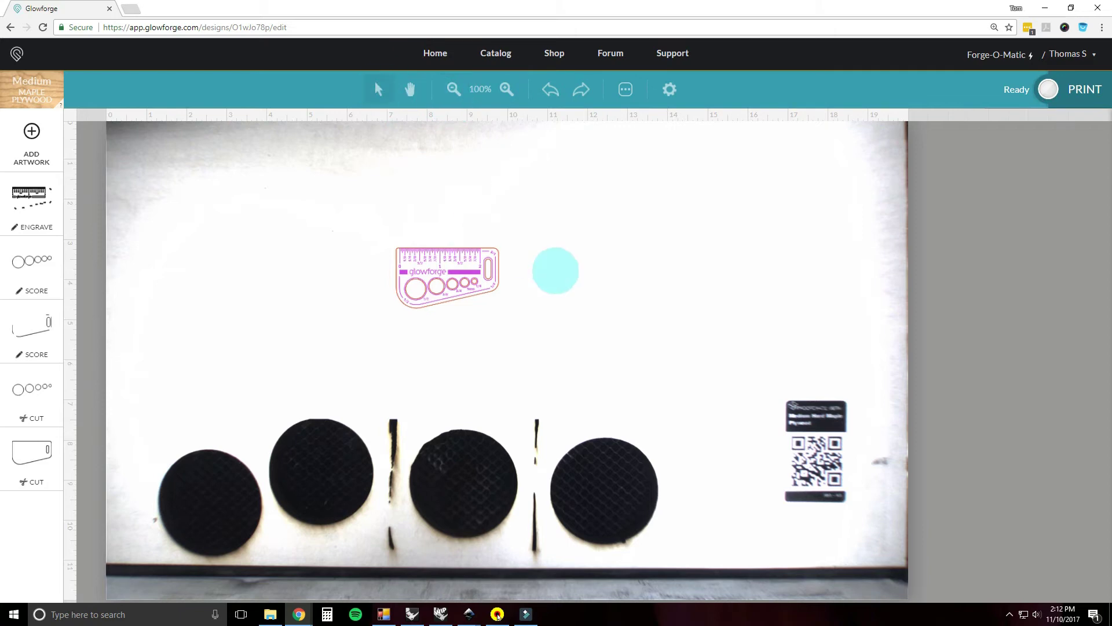
left_click_drag(447, 273, 175, 415)
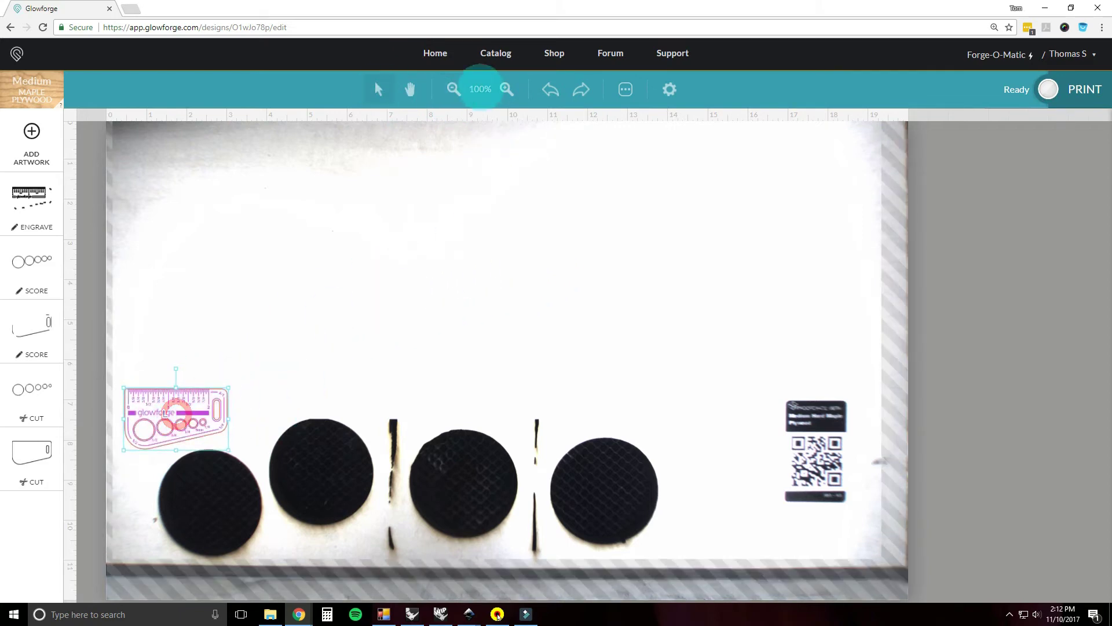
left_click(506, 90)
left_click(507, 90)
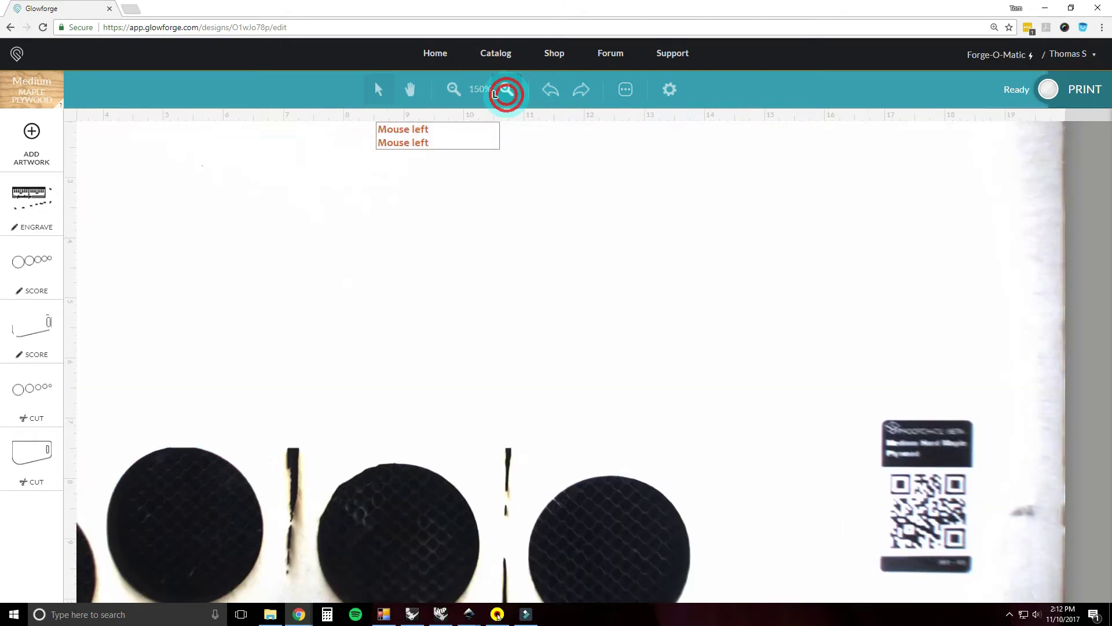
left_click(506, 90)
left_click(410, 89)
left_click_drag(411, 310, 887, 170)
left_click_drag(367, 310, 732, 283)
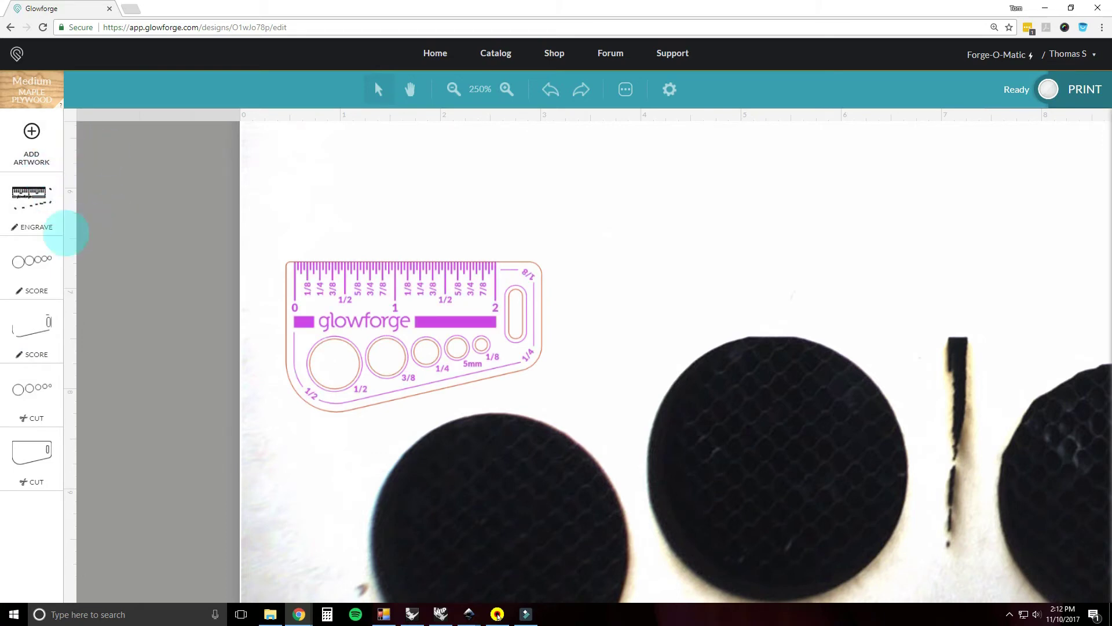
Try reordering the outline score operation, first ahead of the circle score and again after the circle cut
left_click_drag(36, 328, 38, 265)
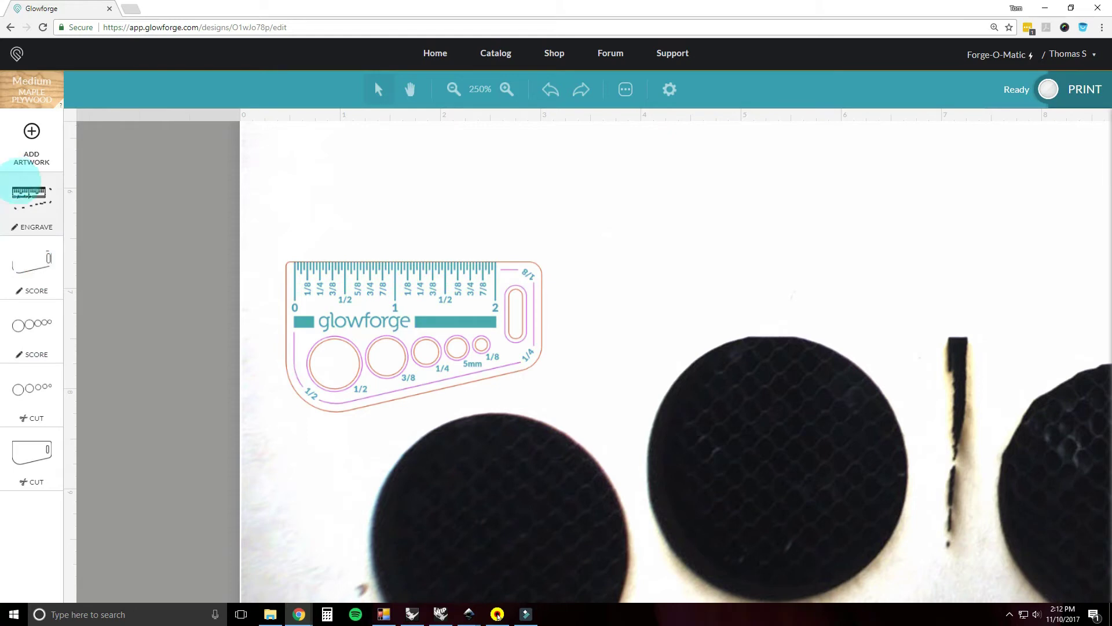
left_click_drag(36, 265, 37, 364)
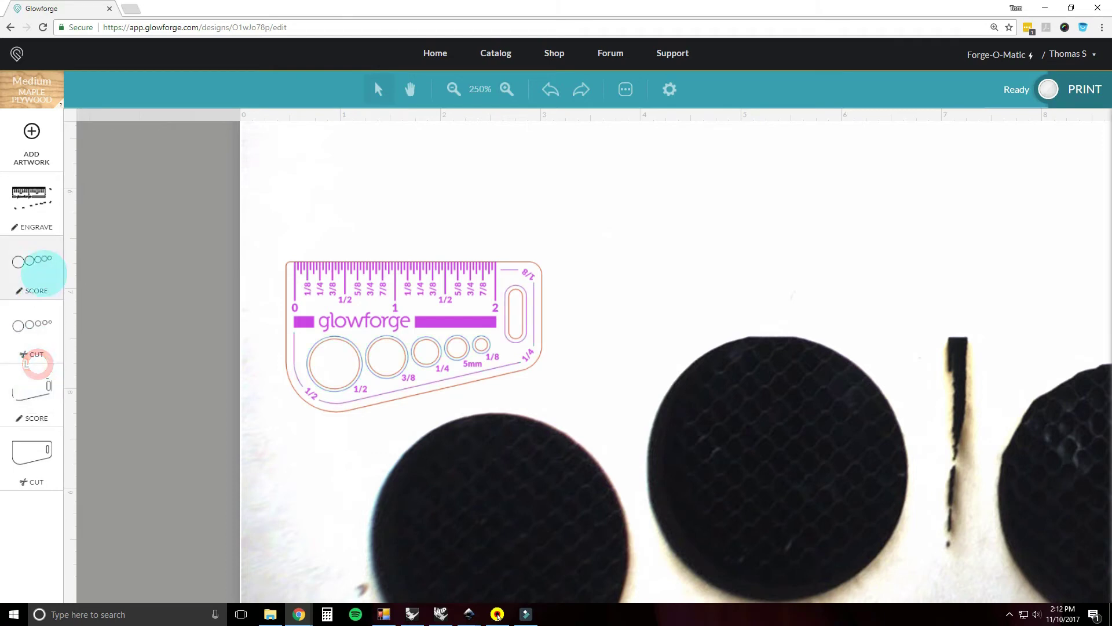
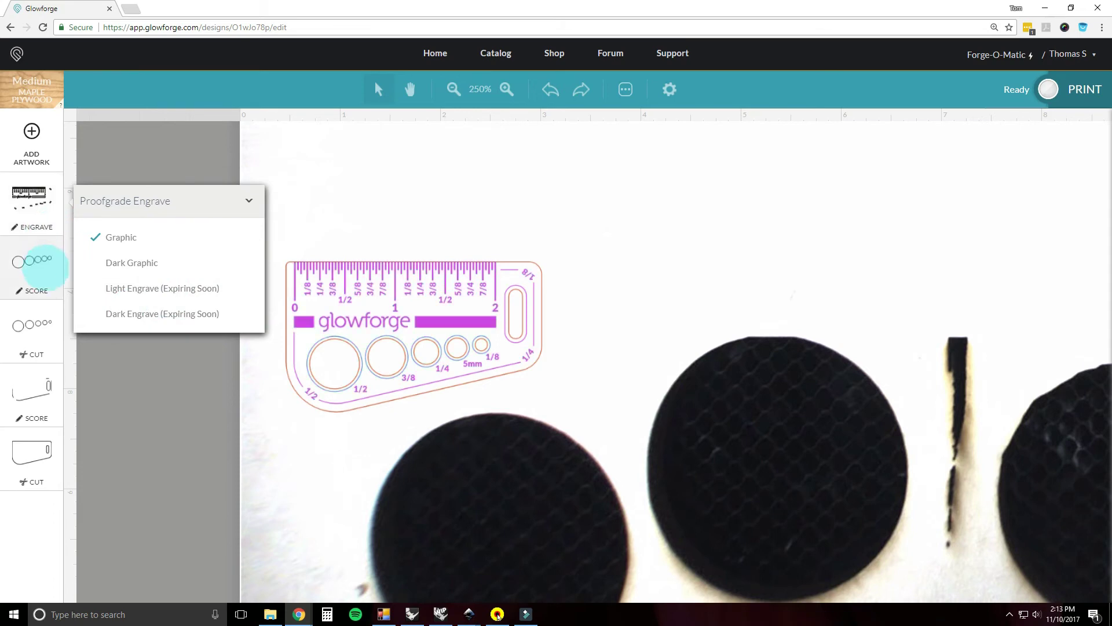
Review the Proofgrade settings of the circle score and circle cut, and return the outline score to its place before the circle cut
left_click(41, 262)
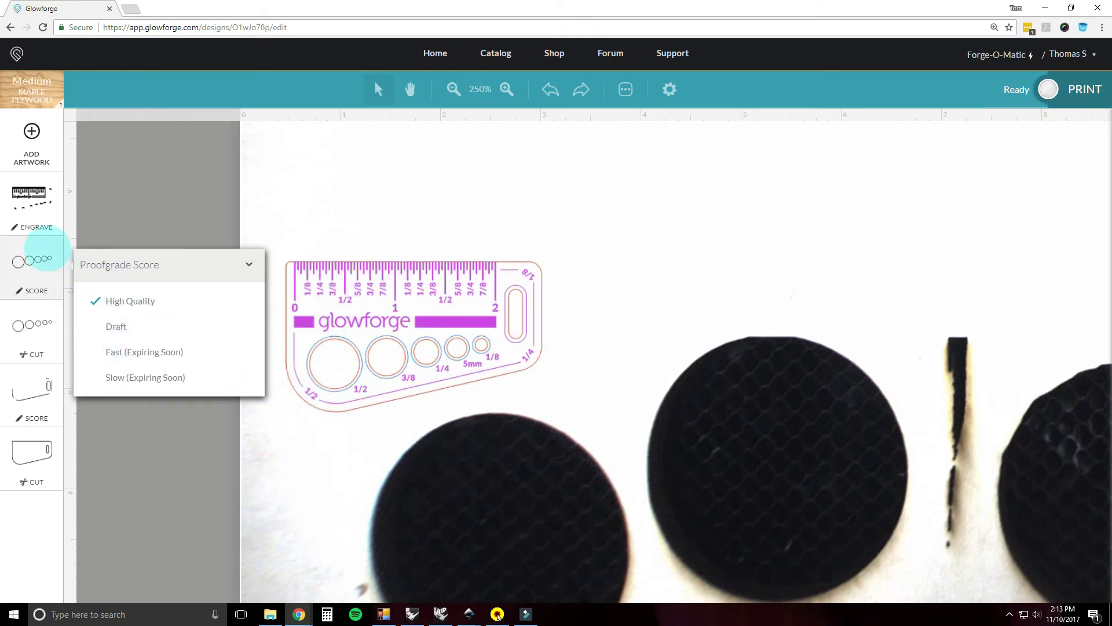
left_click(38, 336)
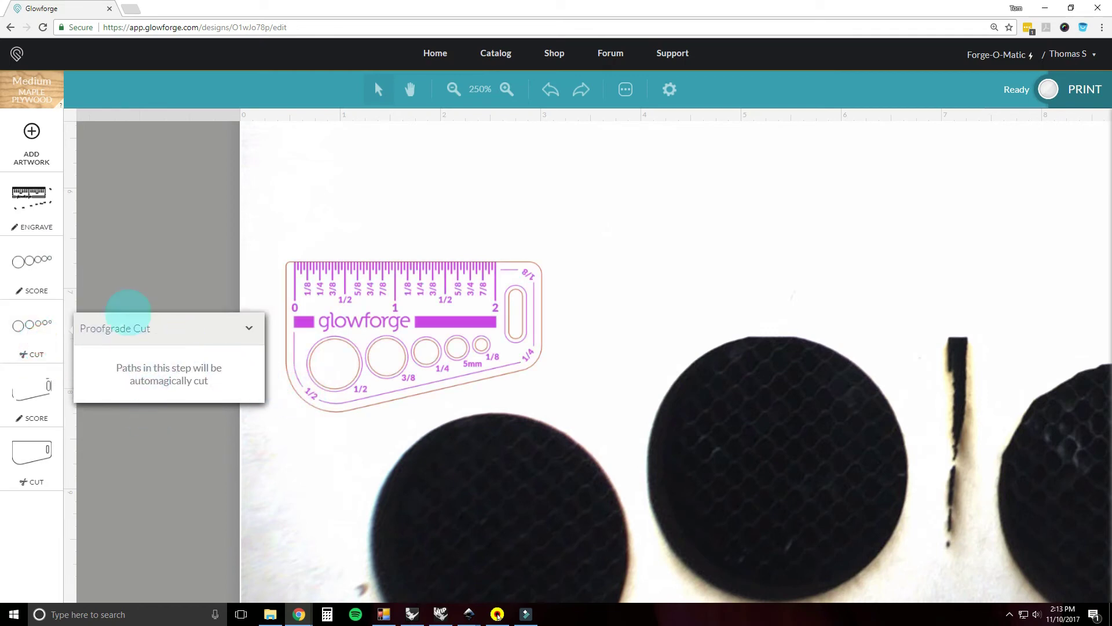
left_click_drag(38, 386, 36, 340)
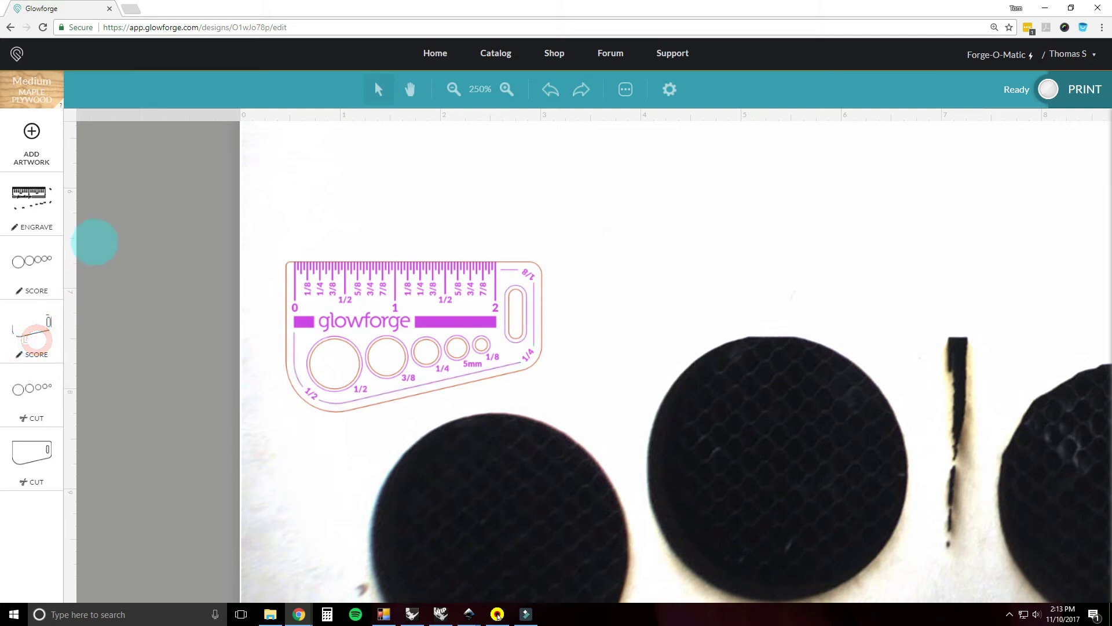
Try the Manual and Ignore options for the engrave operation and restore it to Proofgrade
left_click(33, 203)
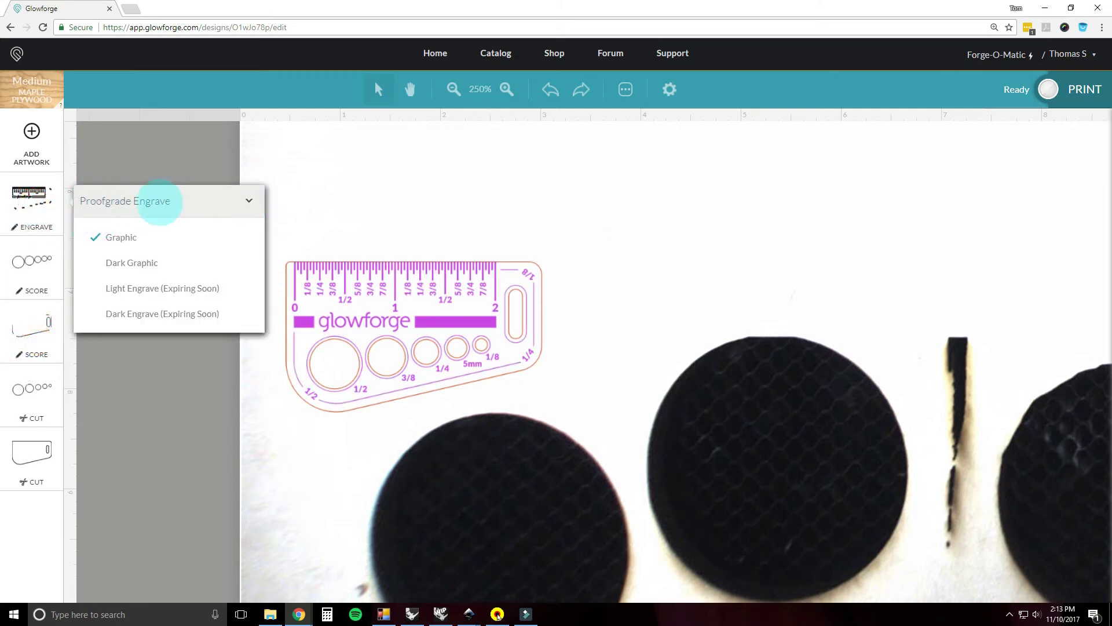
left_click(159, 201)
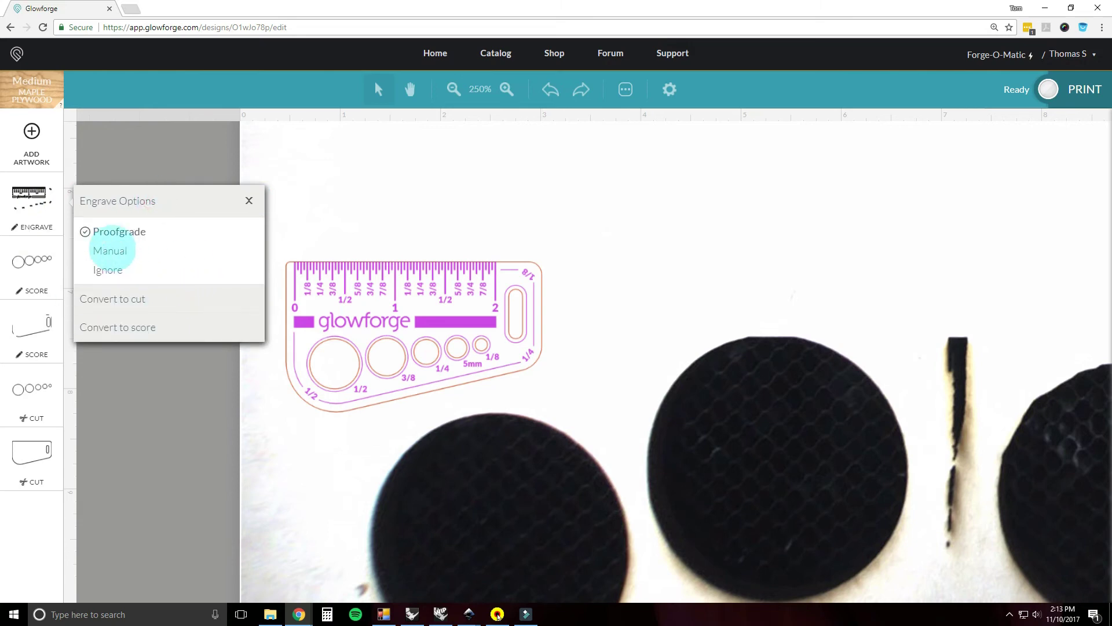
left_click(110, 250)
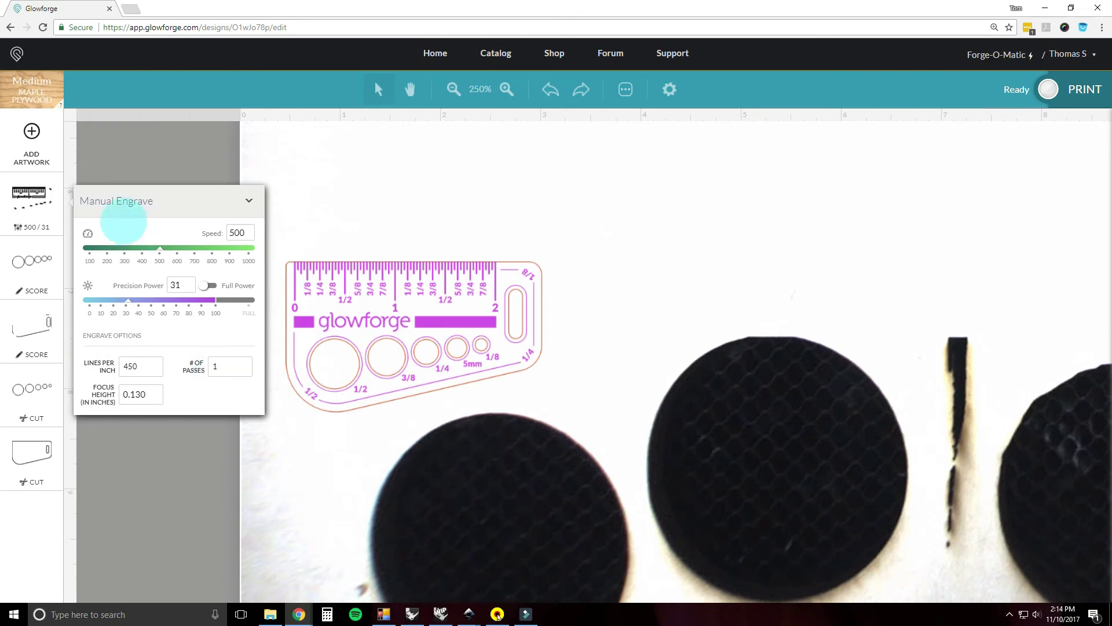
left_click(126, 202)
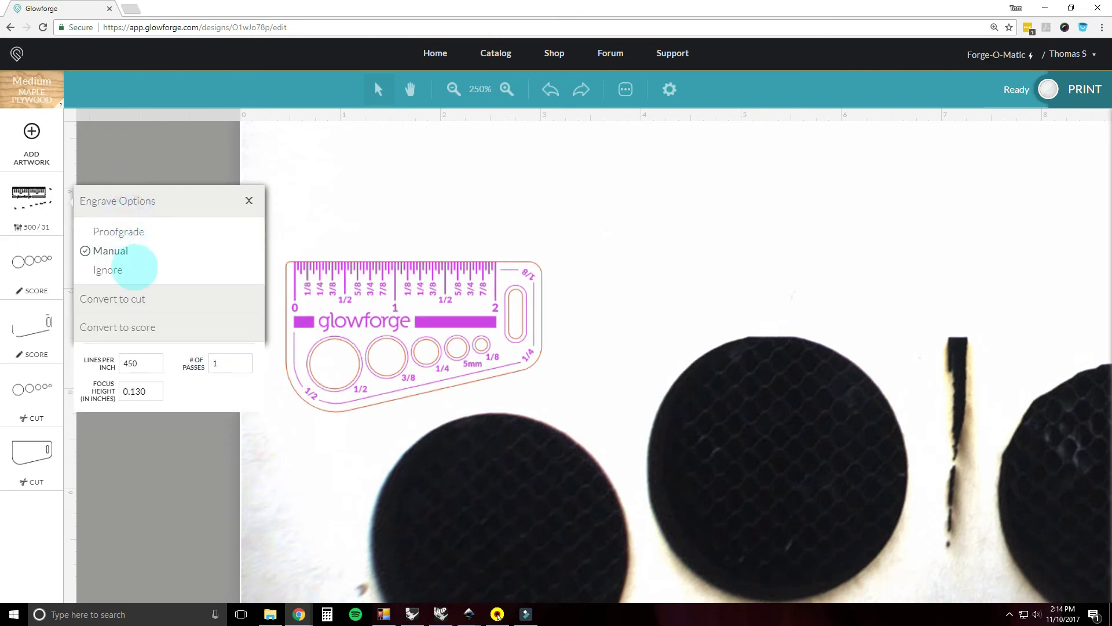
left_click(110, 270)
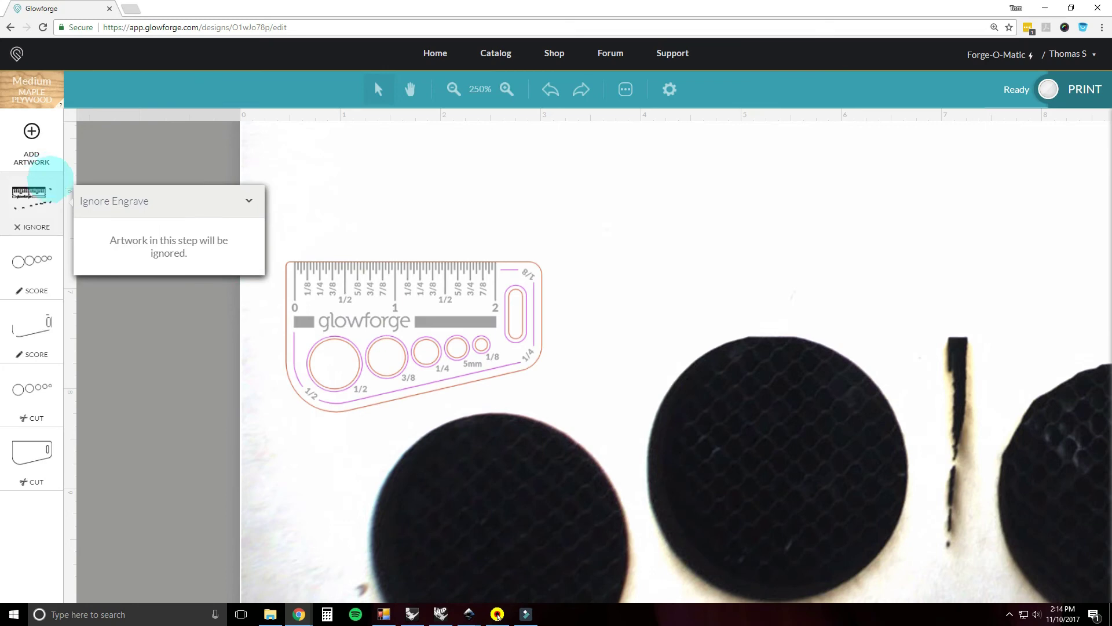
left_click(90, 200)
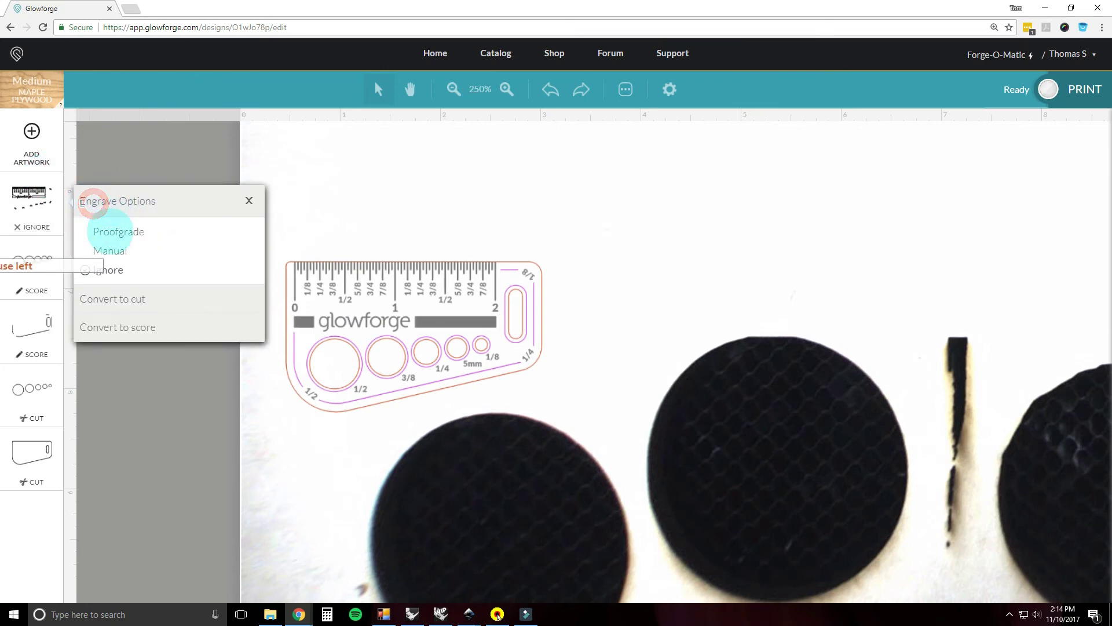
left_click(111, 230)
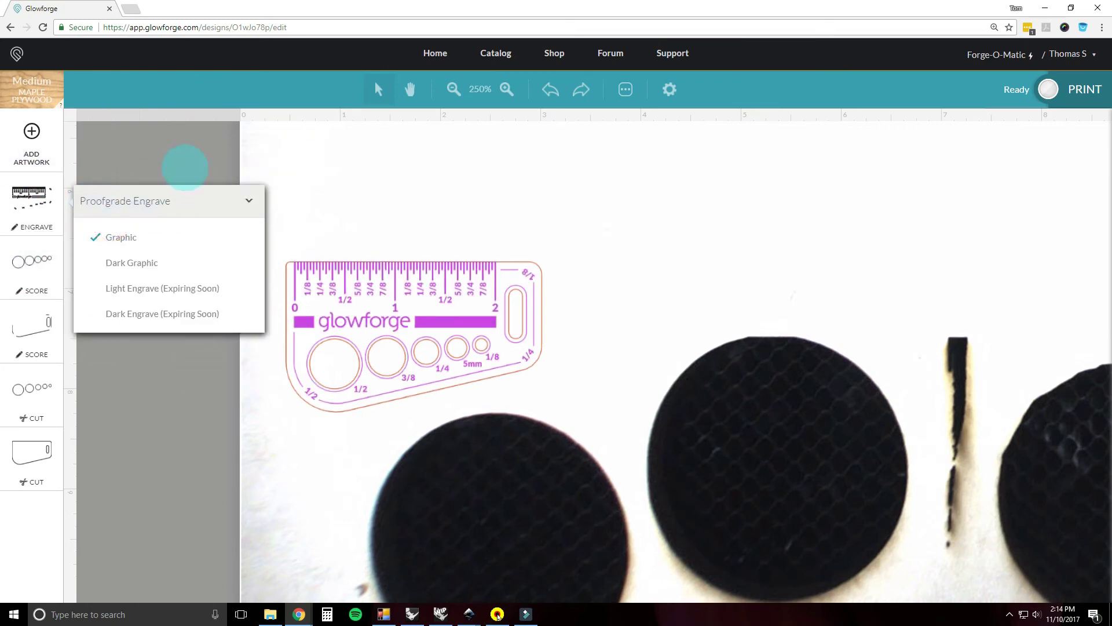
left_click(183, 165)
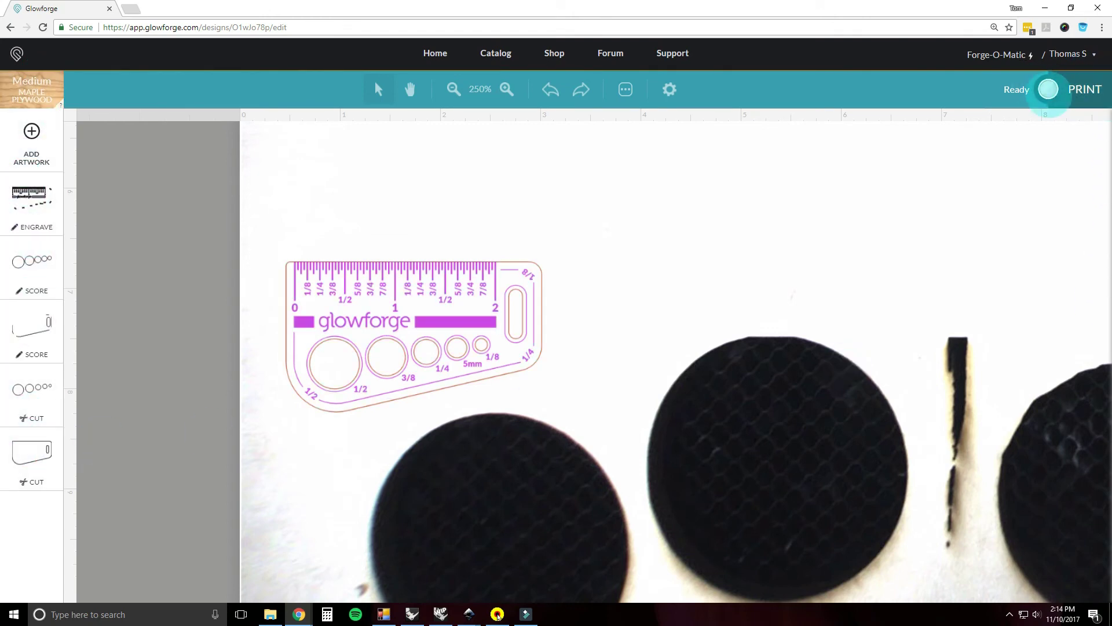
Send the keychain design to the laser to scan the material and prepare the print
left_click(1049, 92)
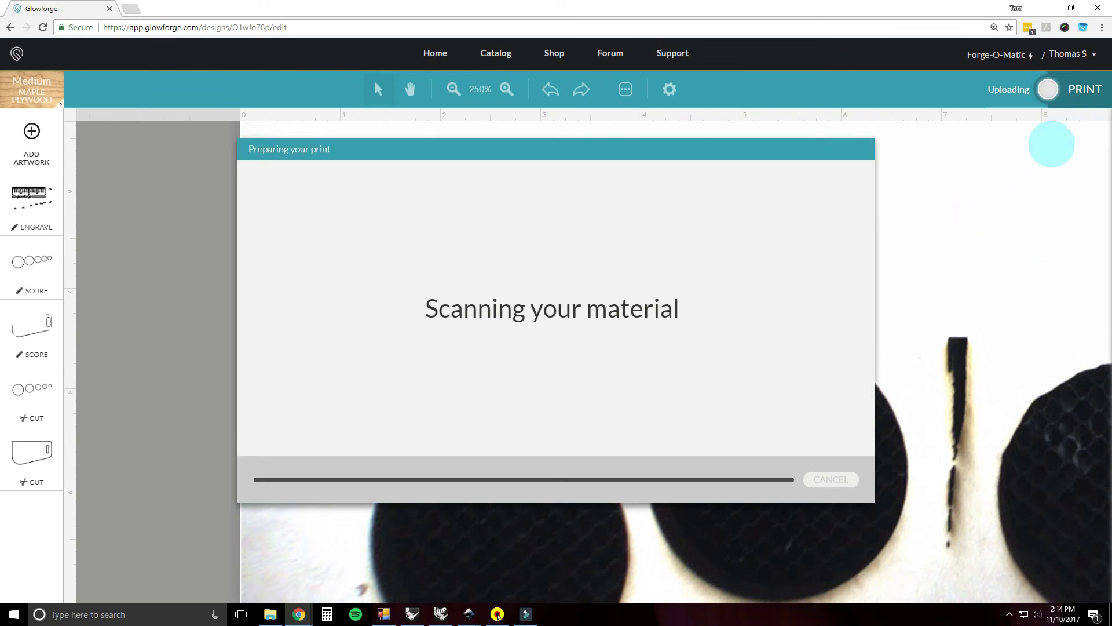